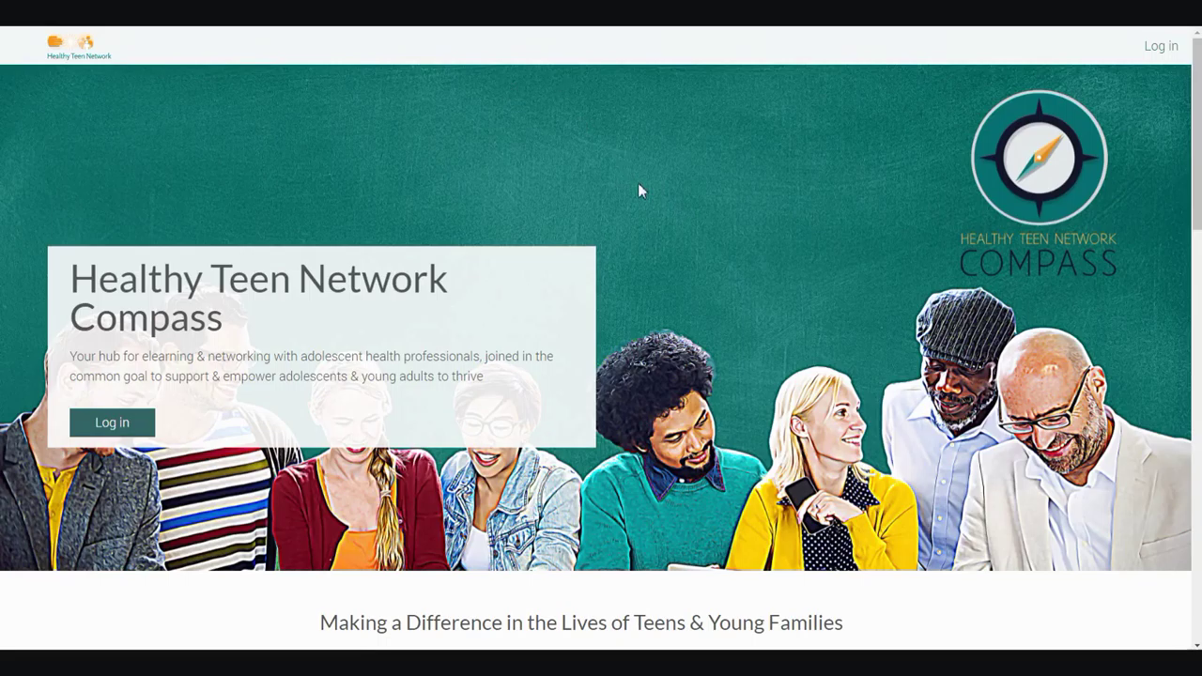
Log in with the saved account username from autofill and the ten-character account password
click(1154, 52)
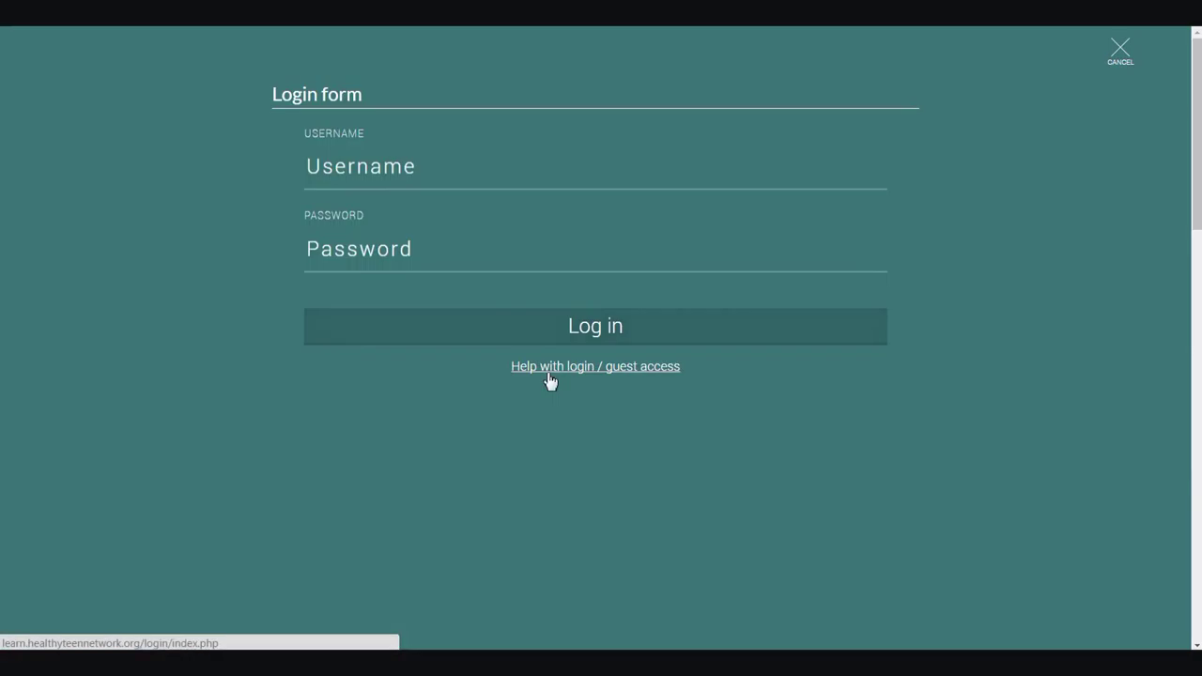
click(338, 161)
text(i)
click(363, 196)
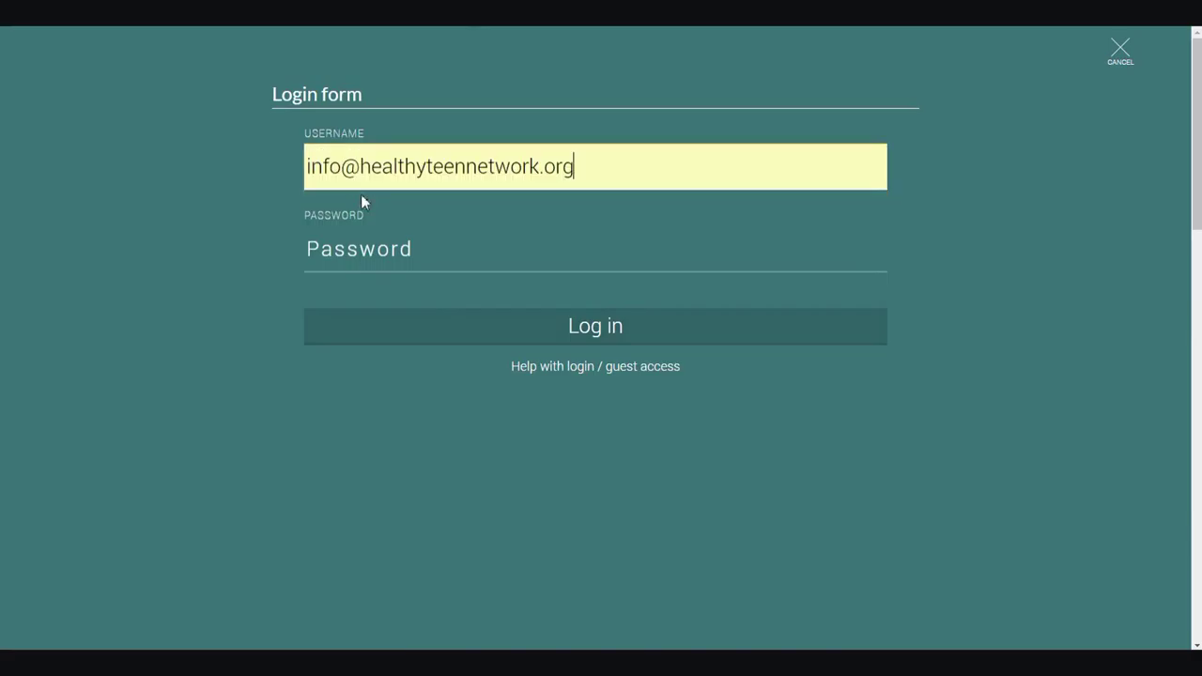
click(364, 265)
text(******)
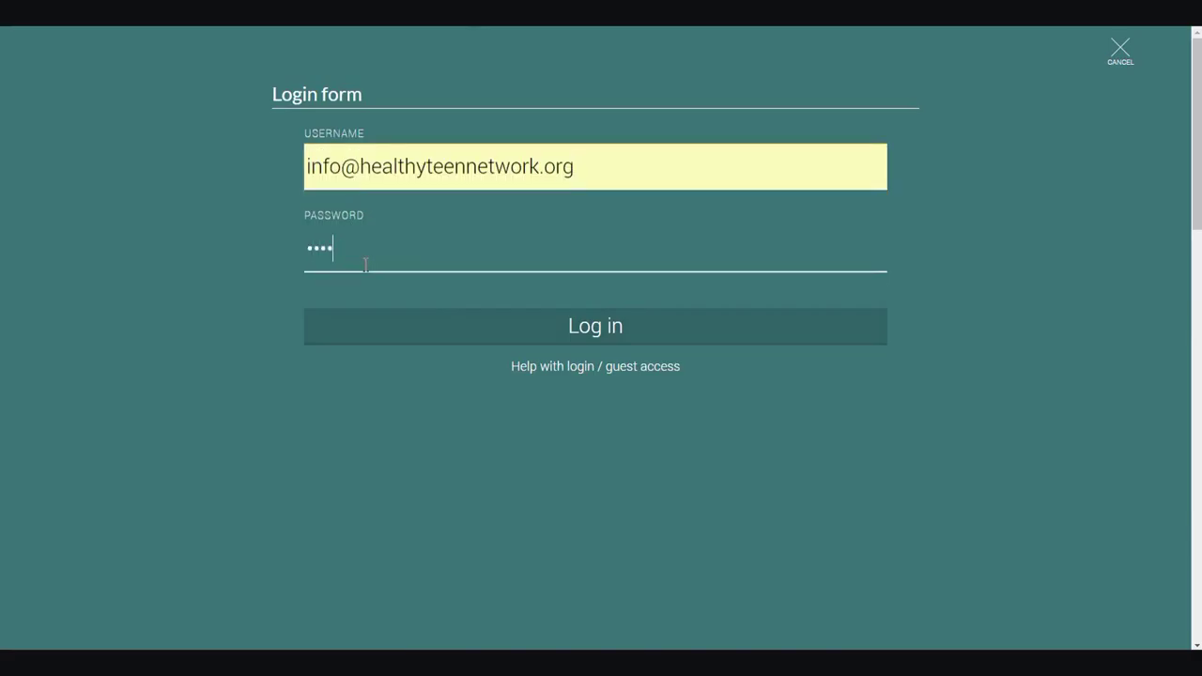
text(****)
click(432, 324)
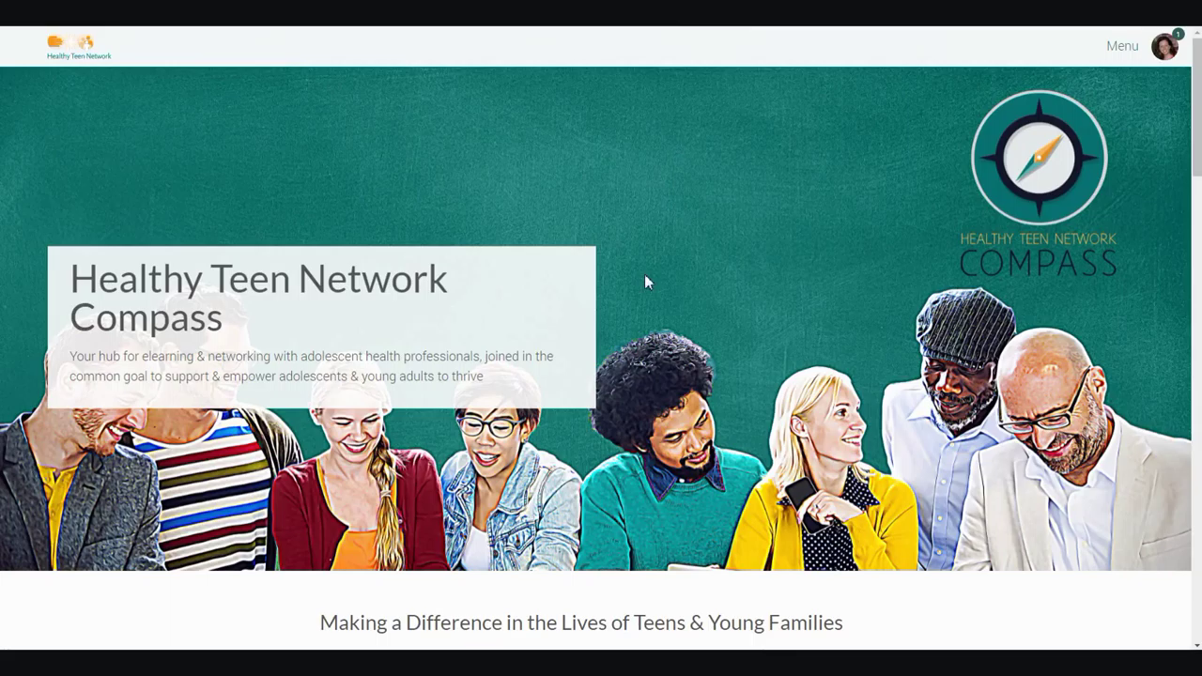
Scroll the home page through My courses, site news, calendar and footer, then back to the top
drag(1196, 104, 1198, 270)
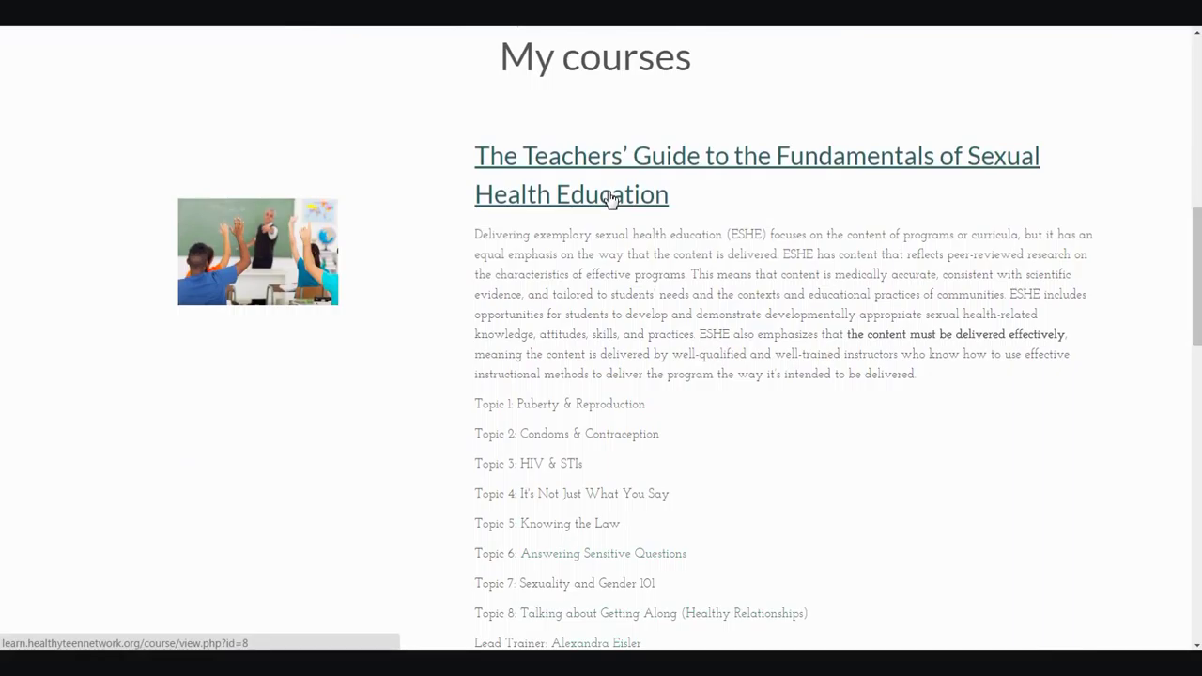
scroll(303, 523, up, 1)
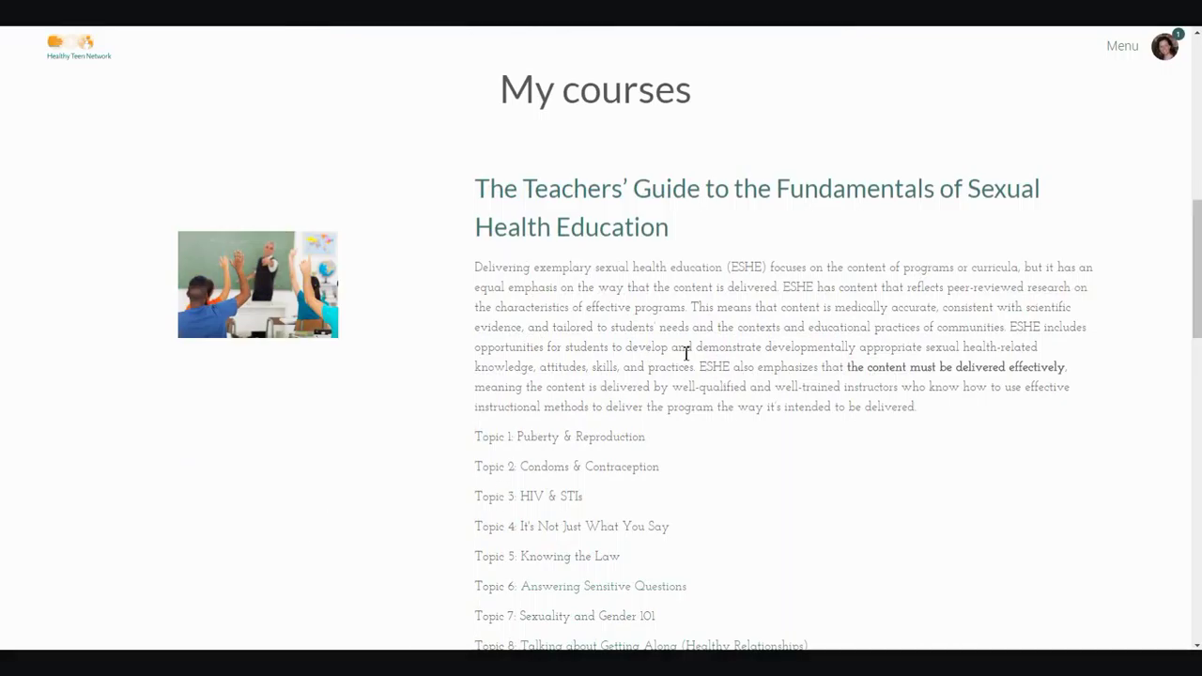
drag(1196, 227, 1198, 412)
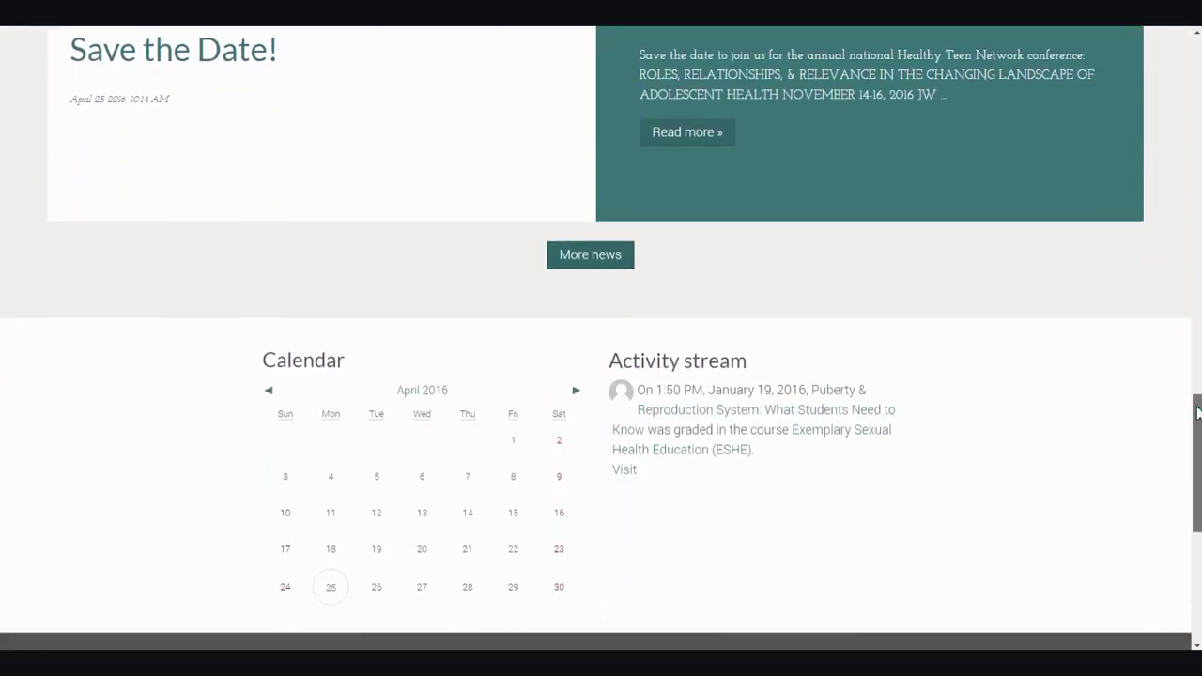
drag(1197, 412, 1193, 519)
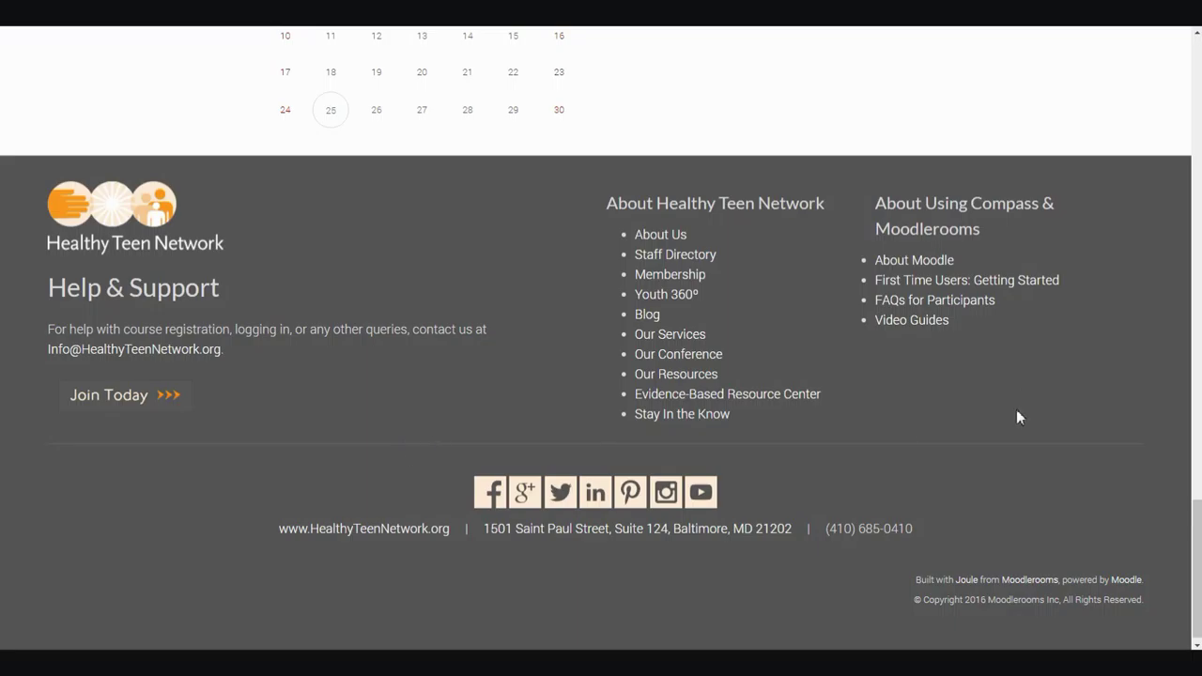
drag(1197, 568, 1197, 101)
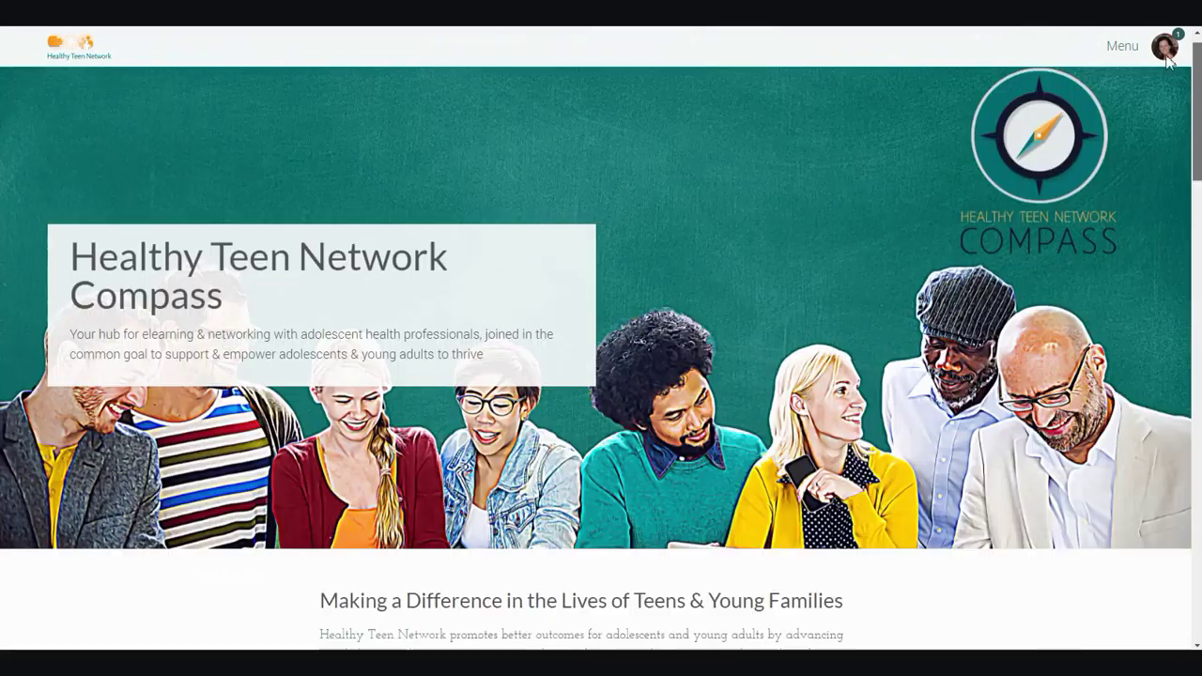
Return to the Compass home page, open the user panel, then open the profile page
click(68, 52)
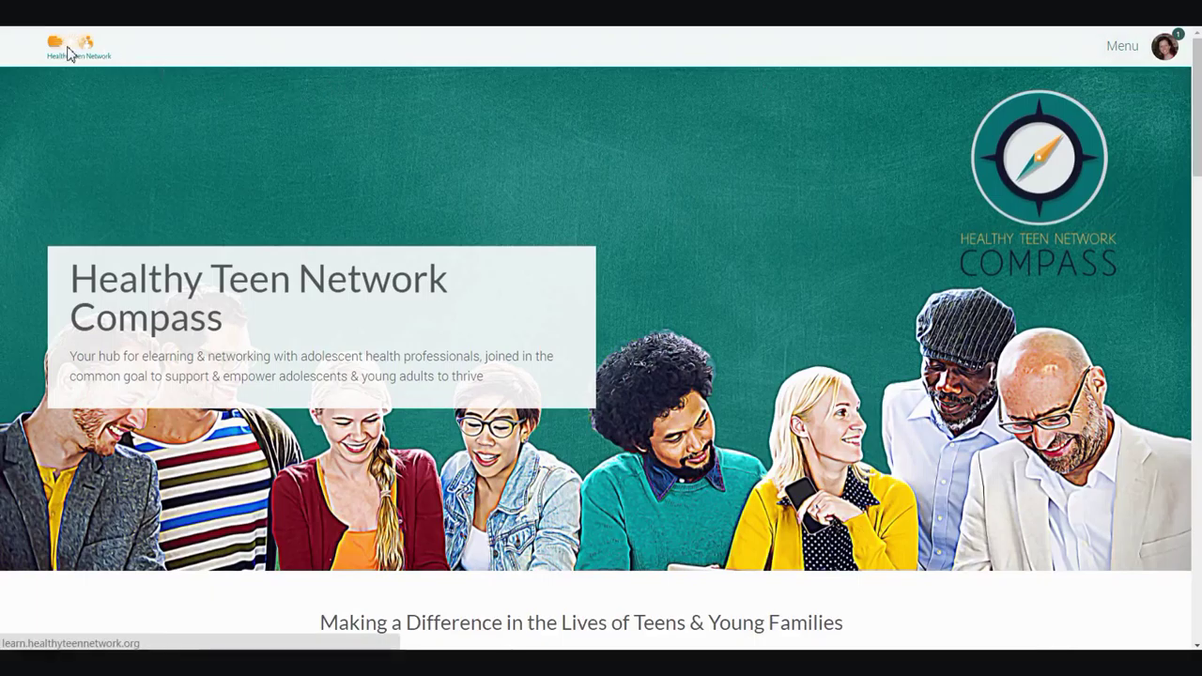
click(1172, 49)
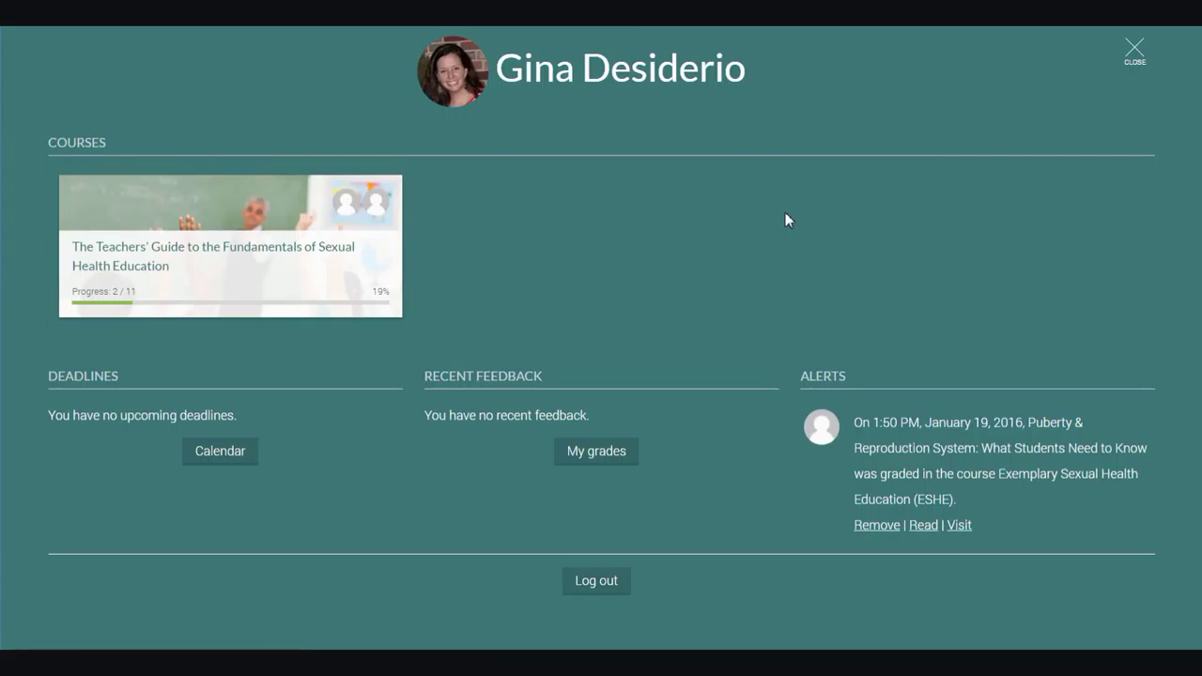
click(576, 82)
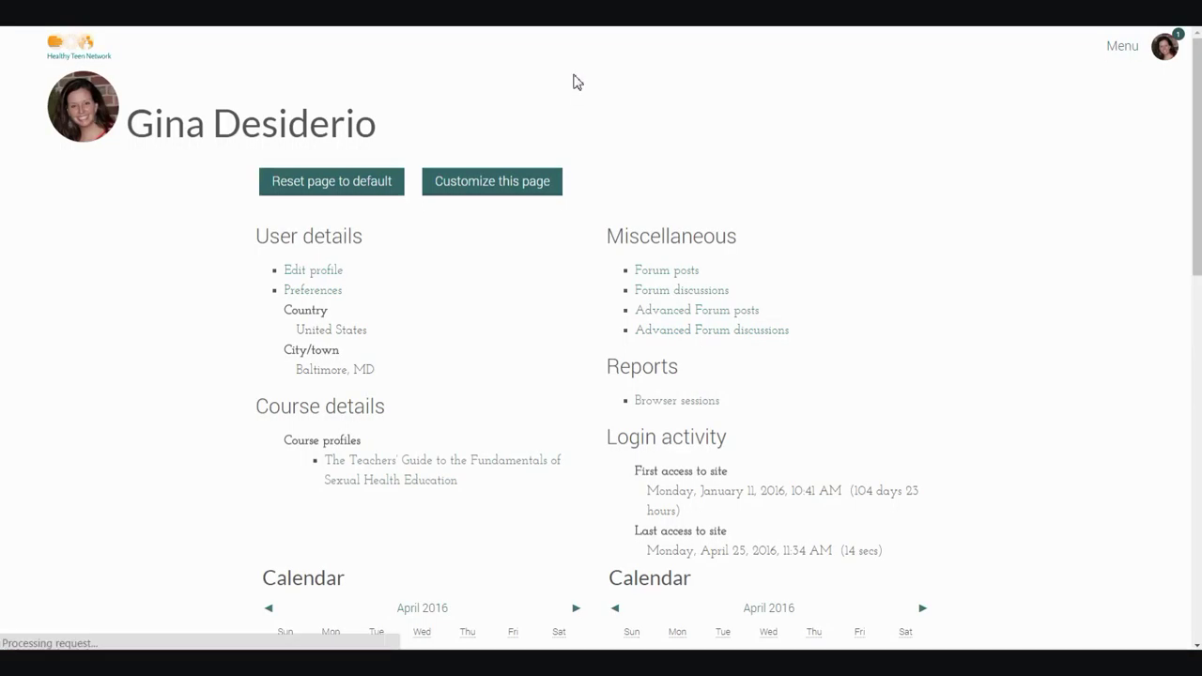
click(331, 275)
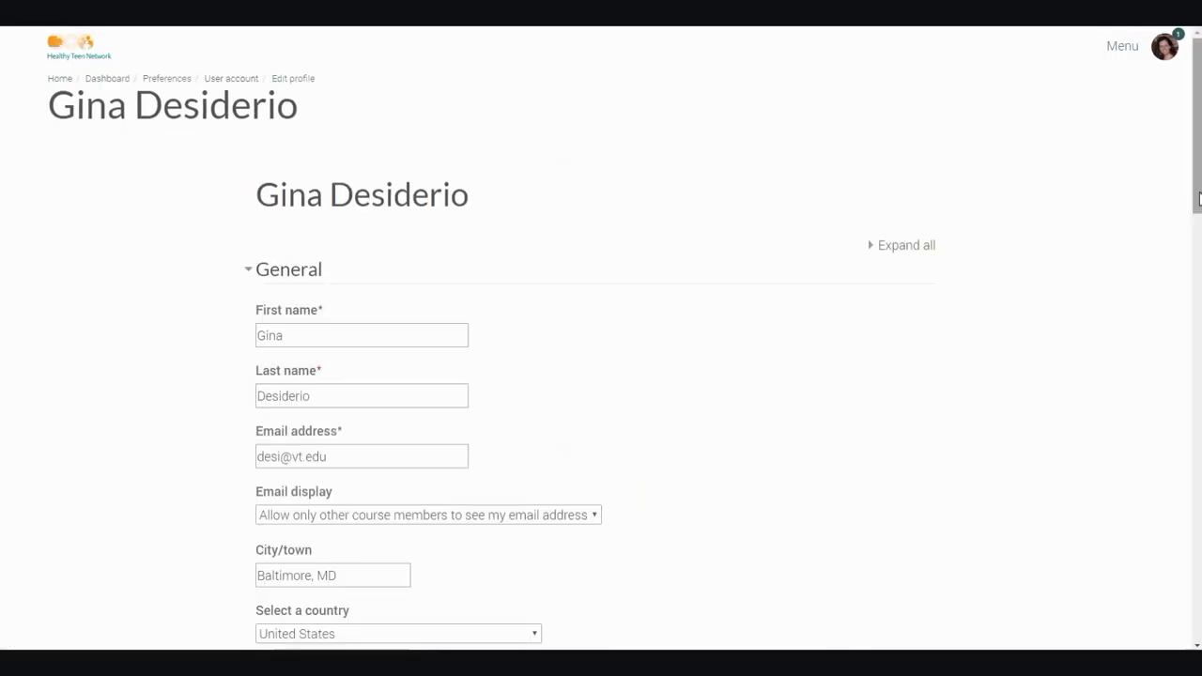
drag(1195, 208, 1185, 563)
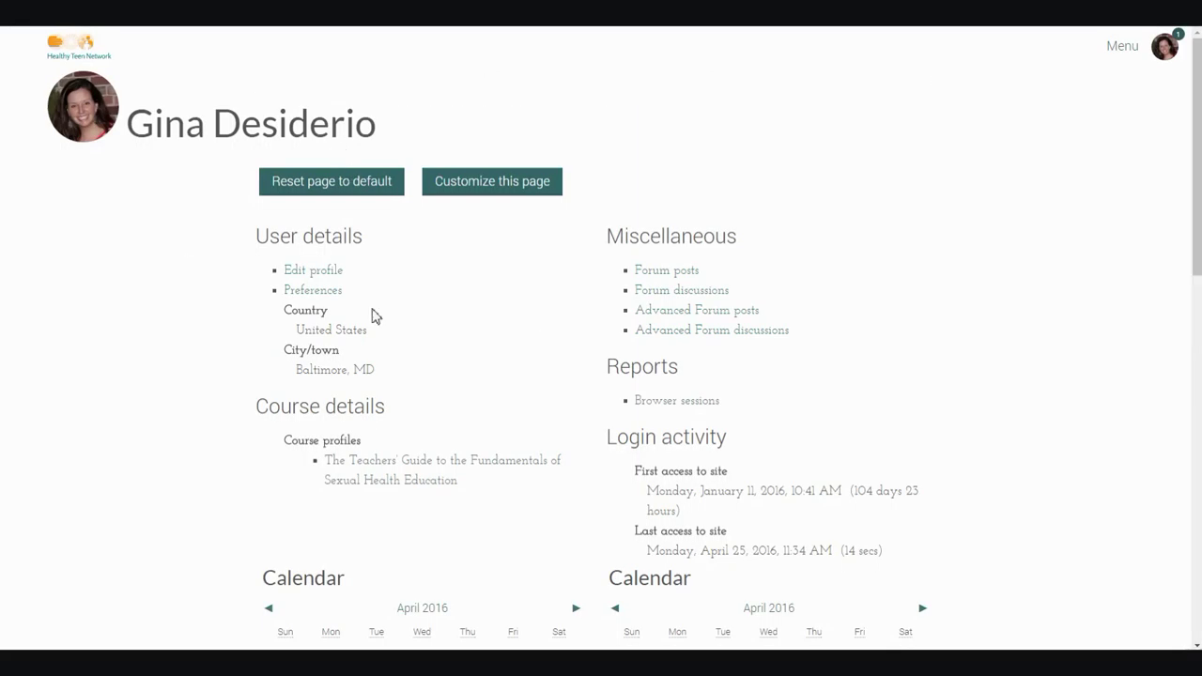
click(313, 290)
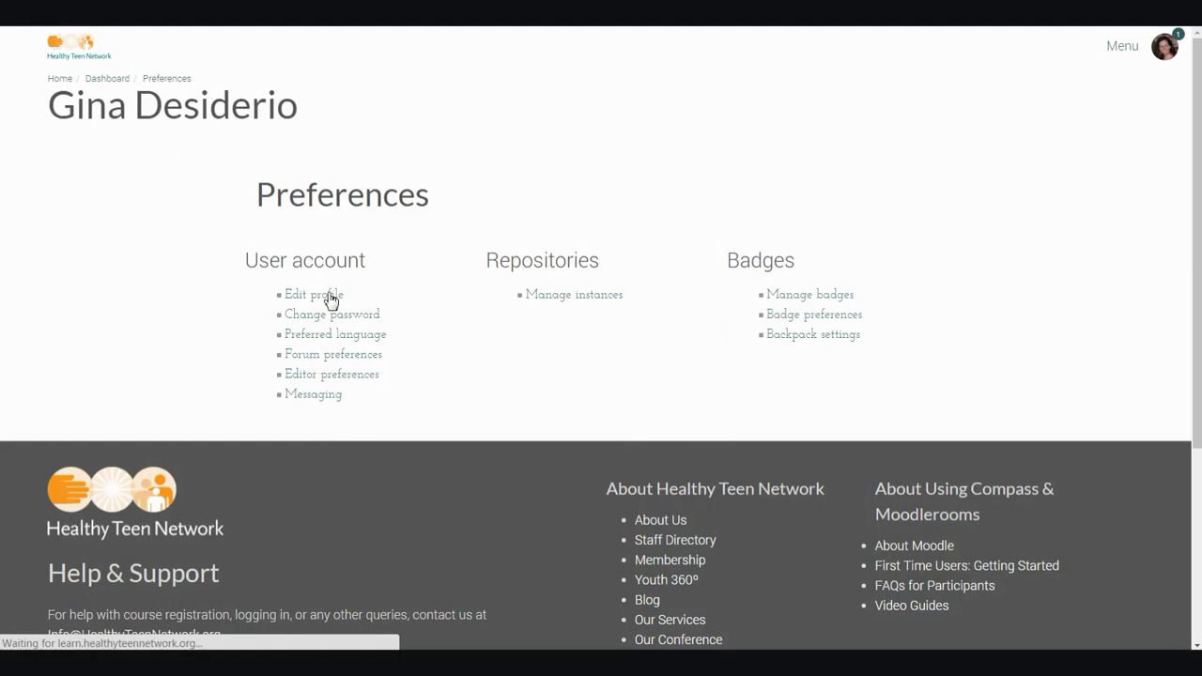
click(343, 356)
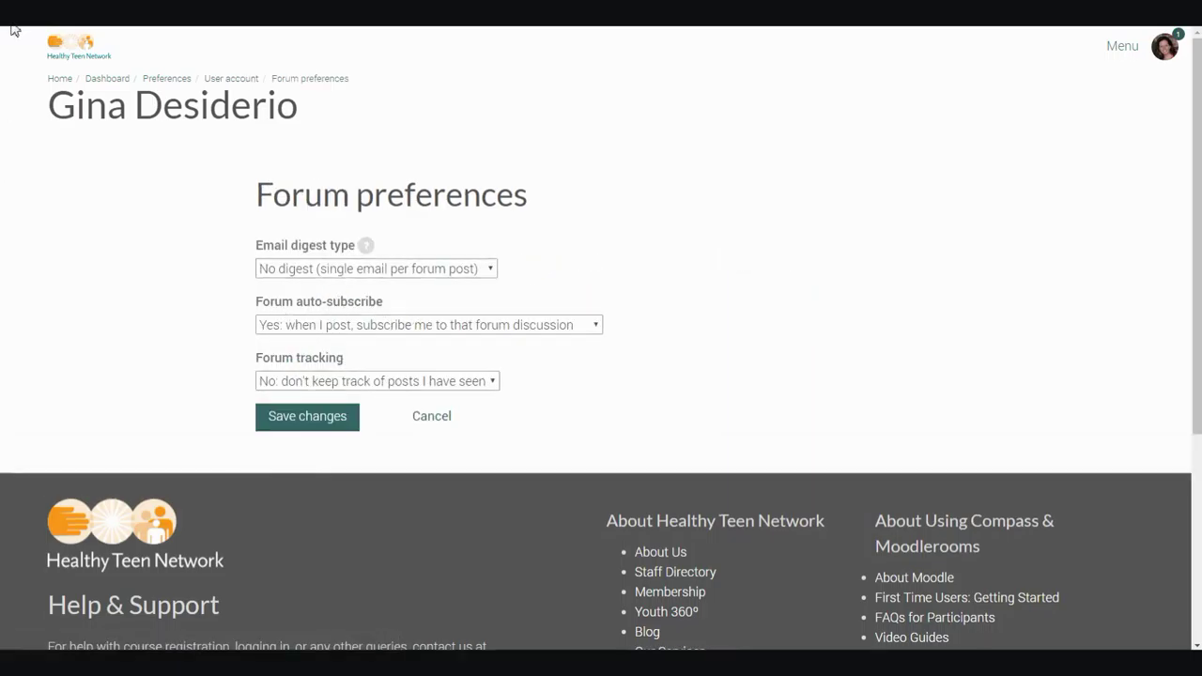
key(alt+Left)
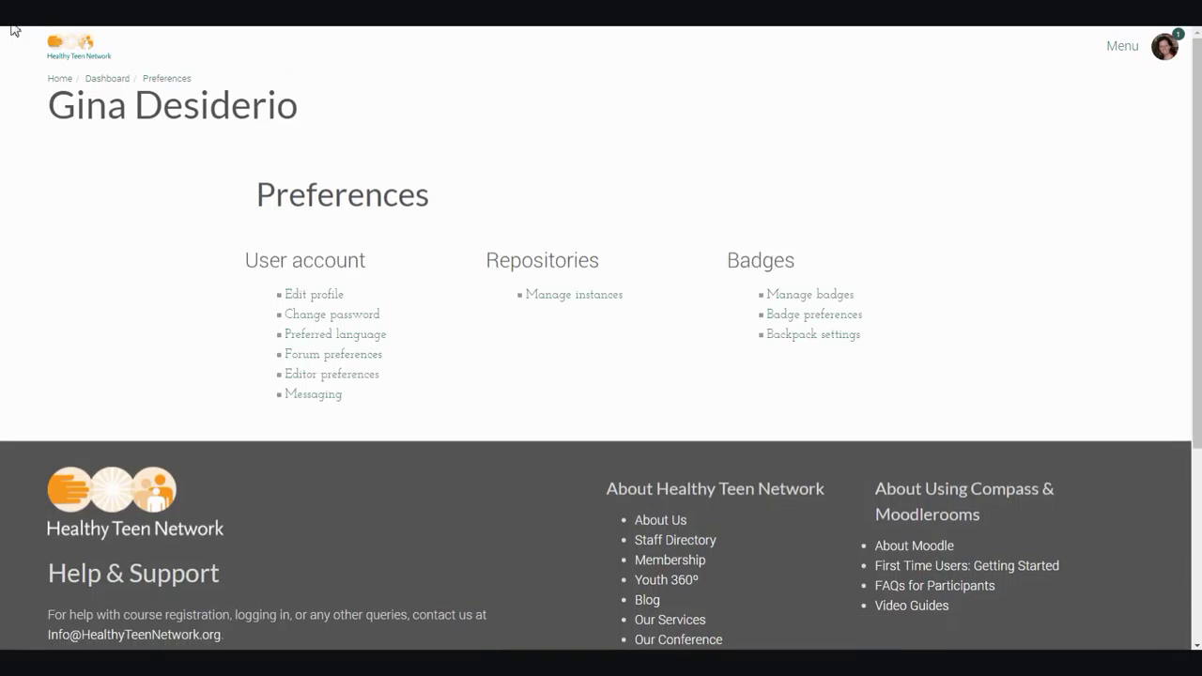
click(324, 402)
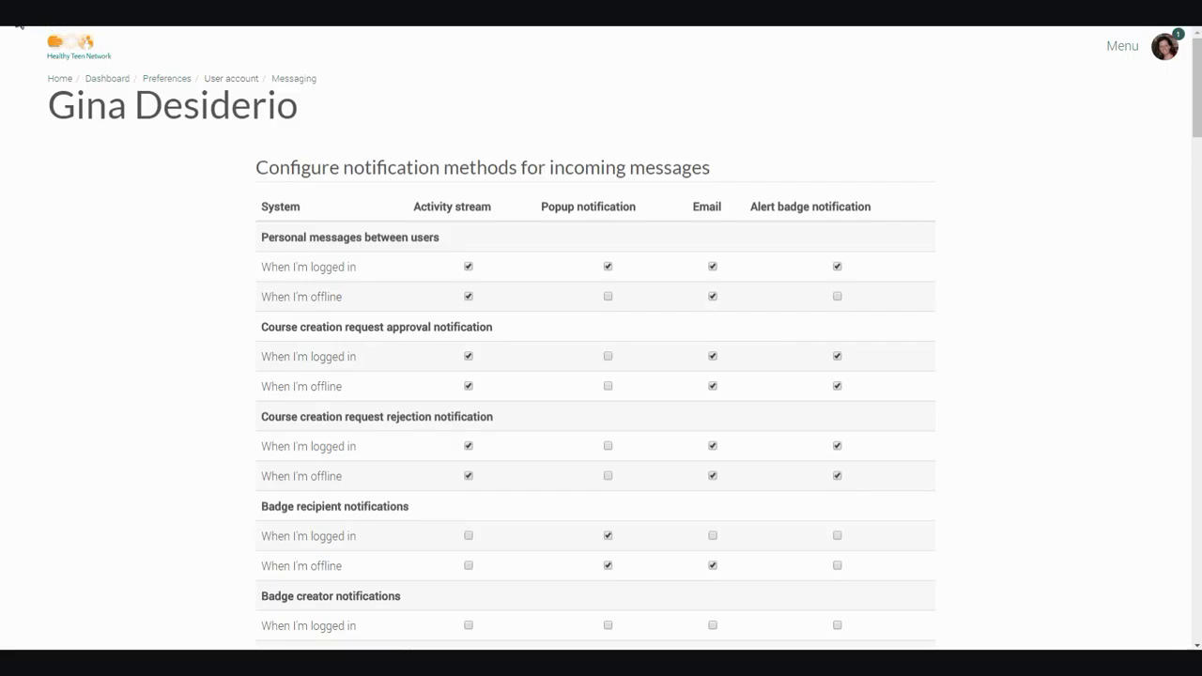
key(alt+Left)
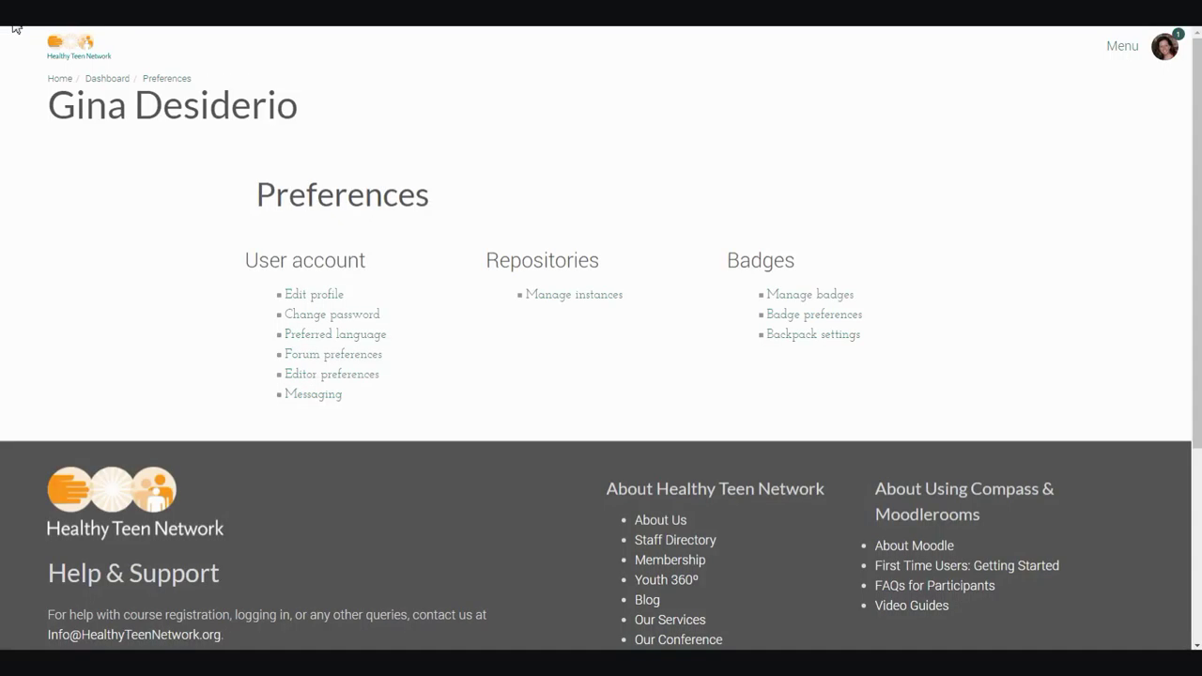
key(alt+Left)
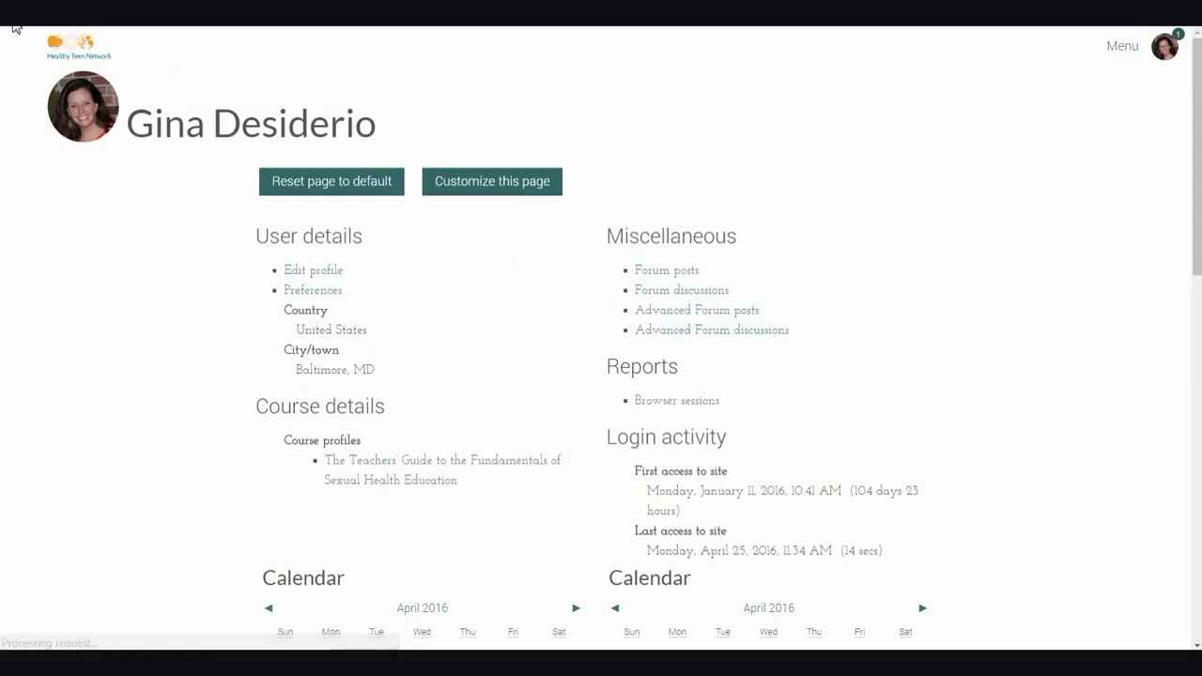
key(alt+Left)
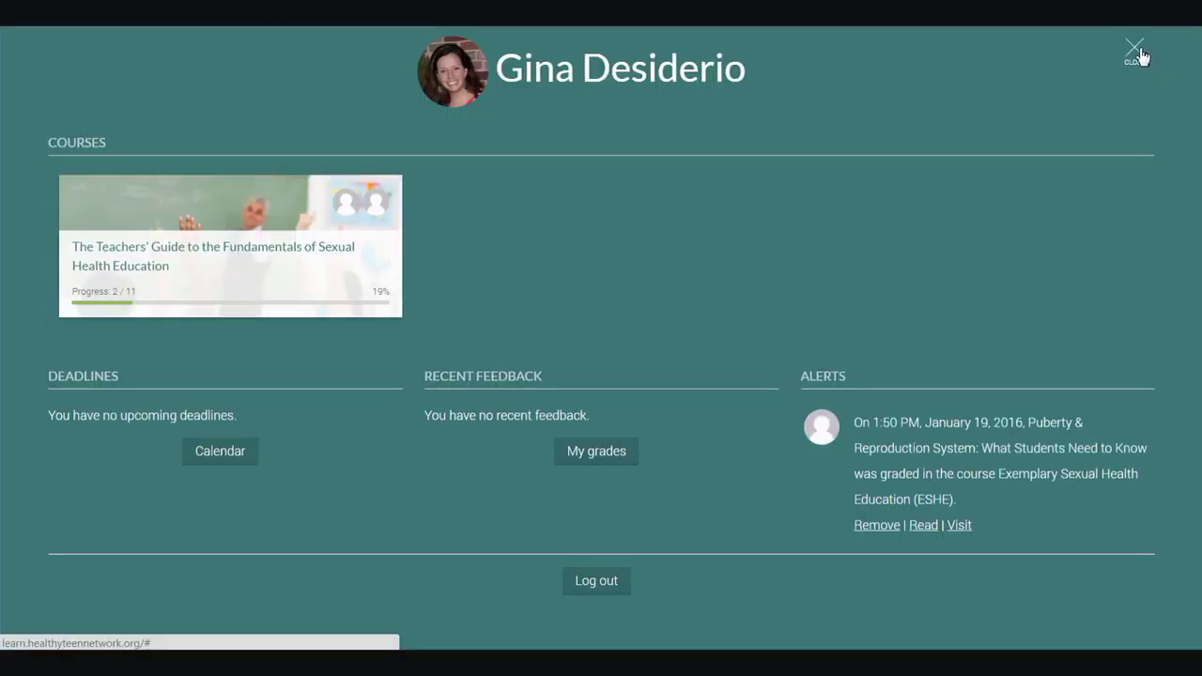
Close the user panel and open The Teachers' Guide course from My courses
click(1137, 54)
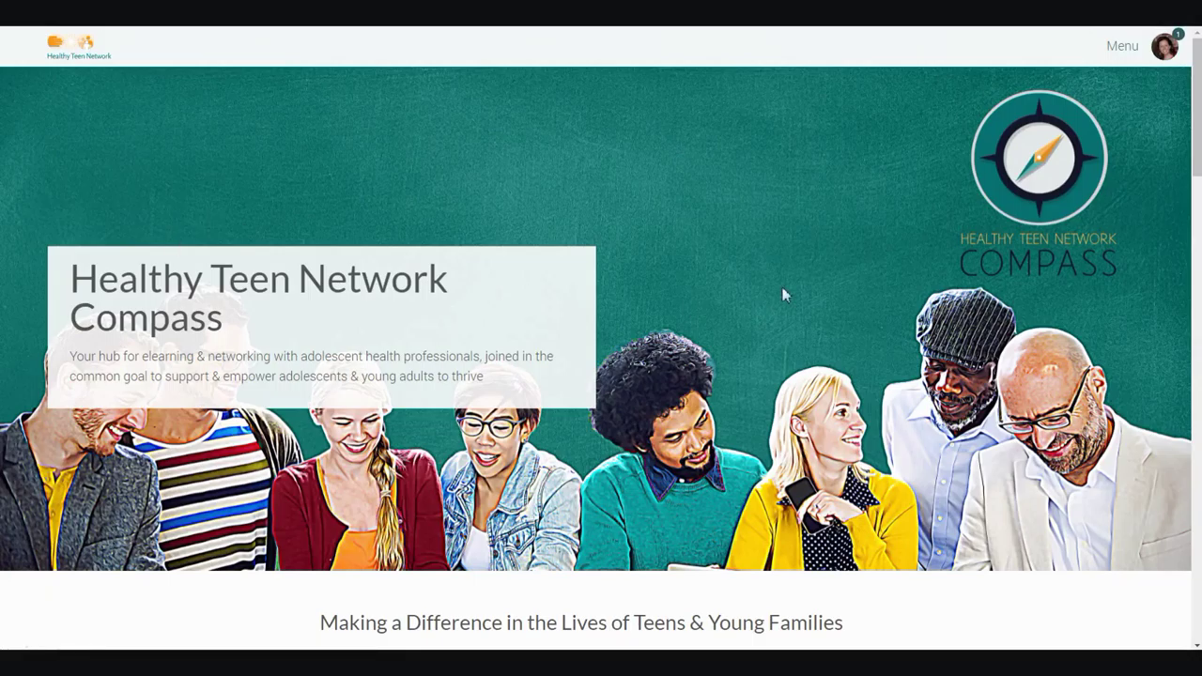
drag(1196, 92, 1189, 250)
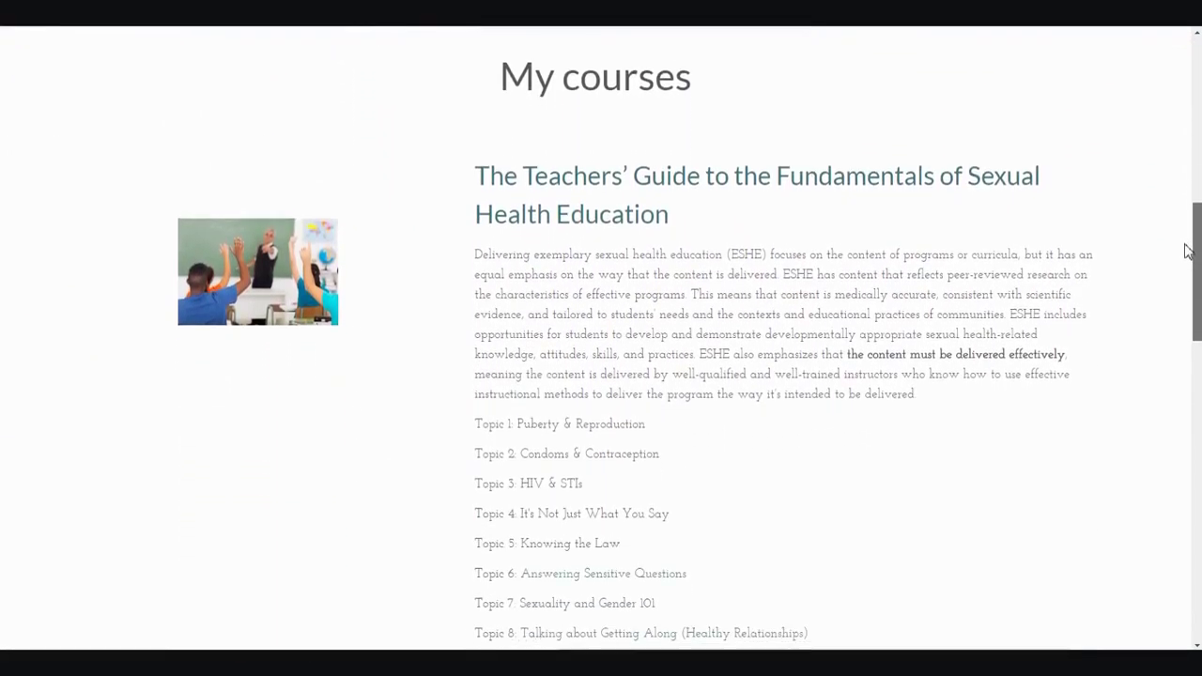
click(586, 184)
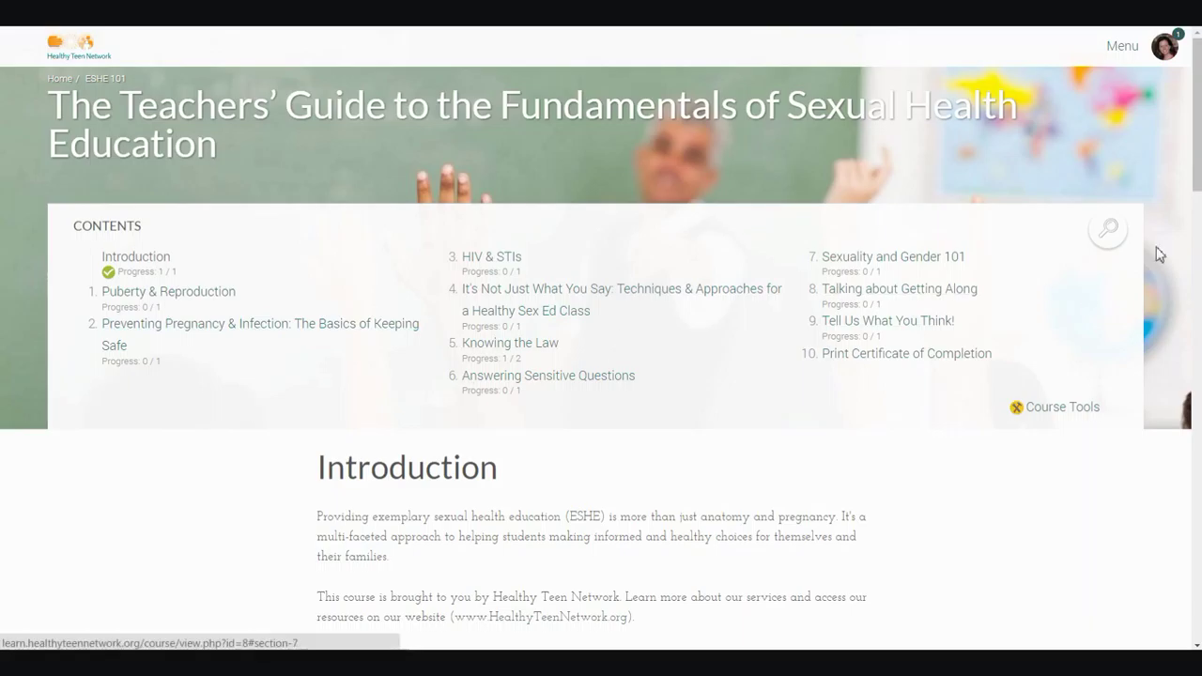
Scroll down the course page to review its Contents list and per-section progress
drag(1196, 155, 1198, 346)
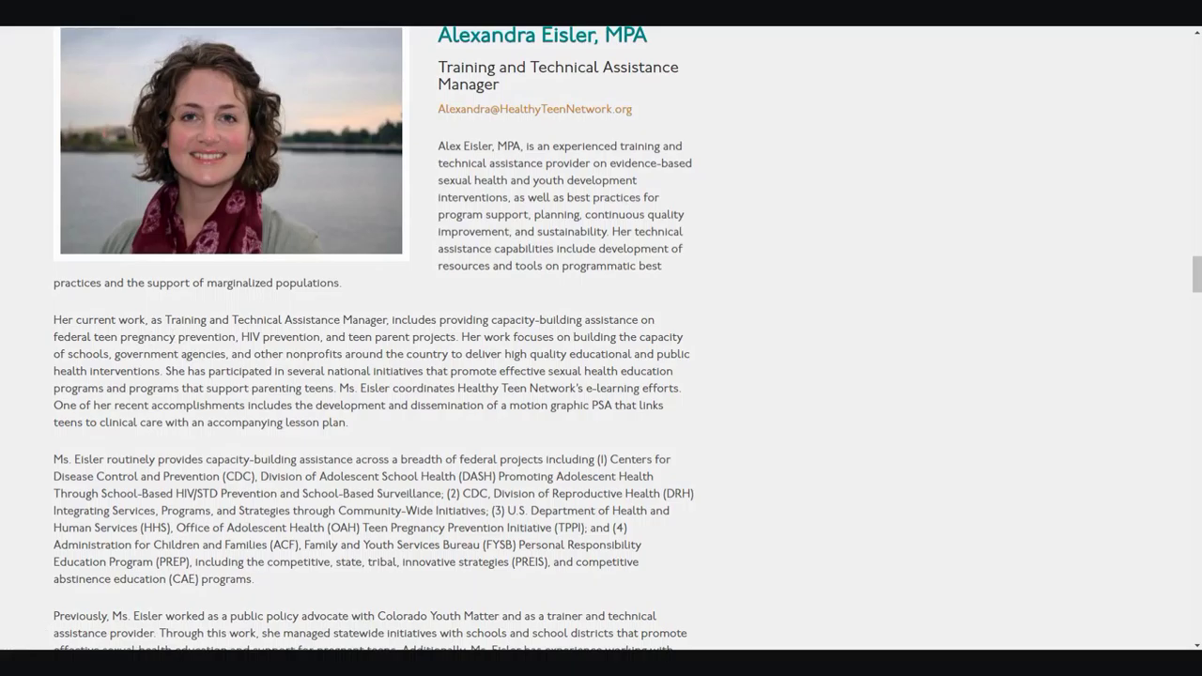
Close the instructor bio, go to Puberty & Reproduction, and open its Interactive Module
key(ctrl+w)
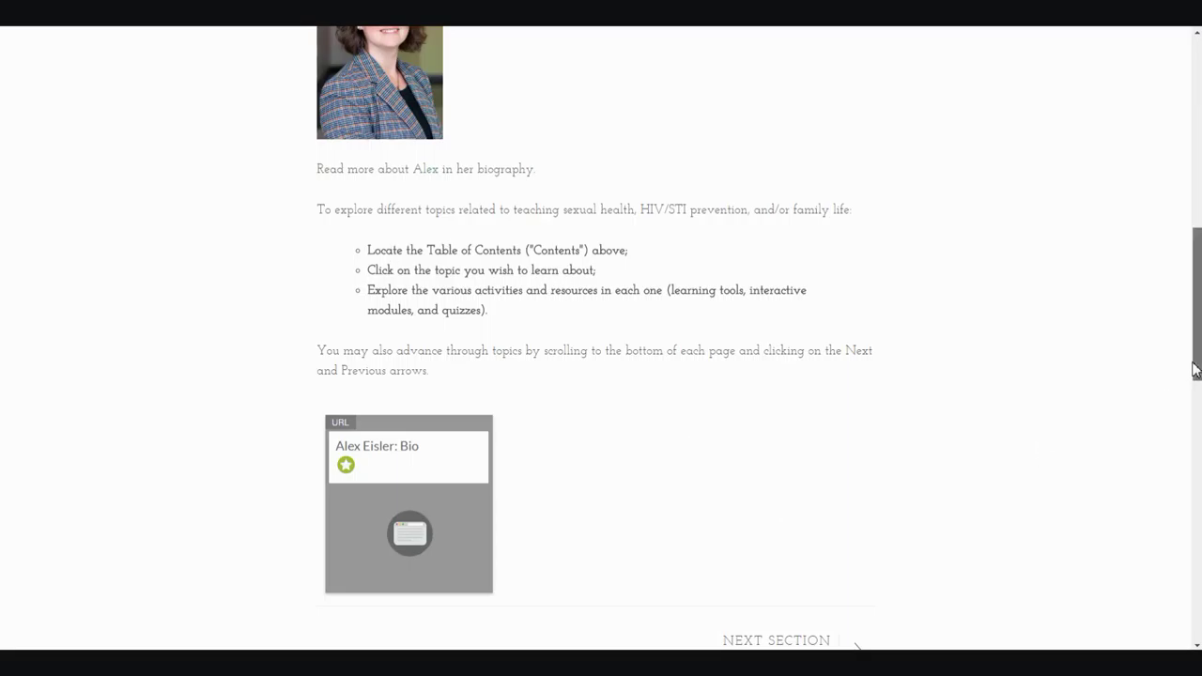
drag(1196, 369, 1186, 403)
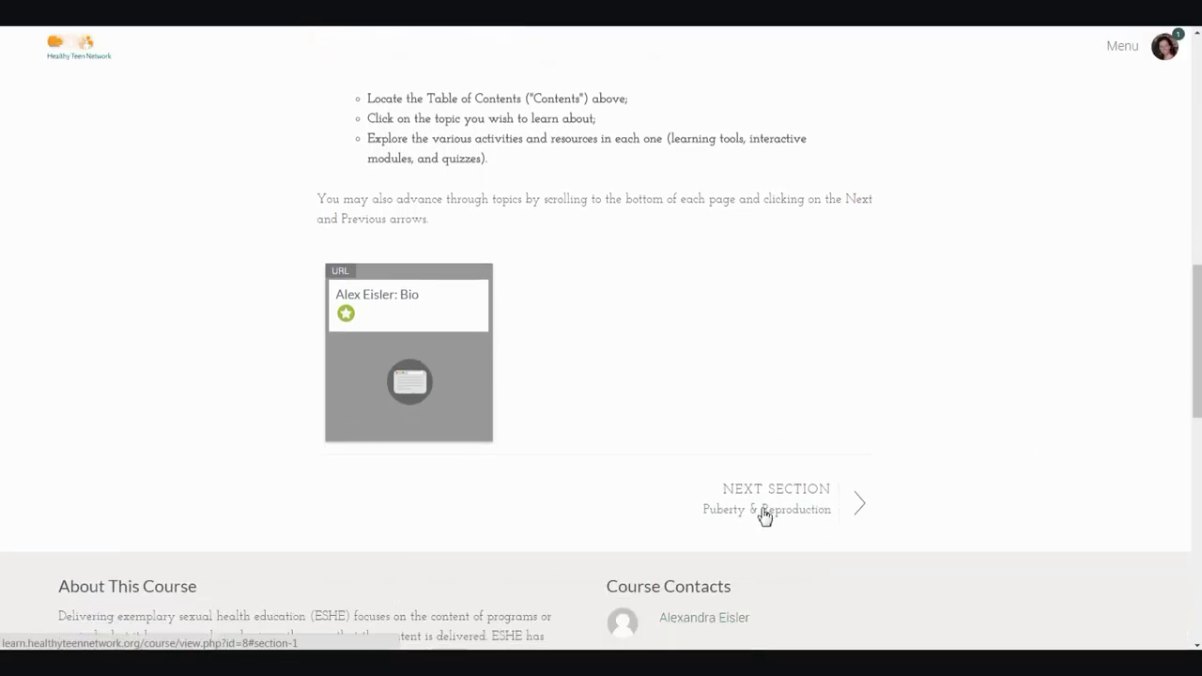
click(831, 511)
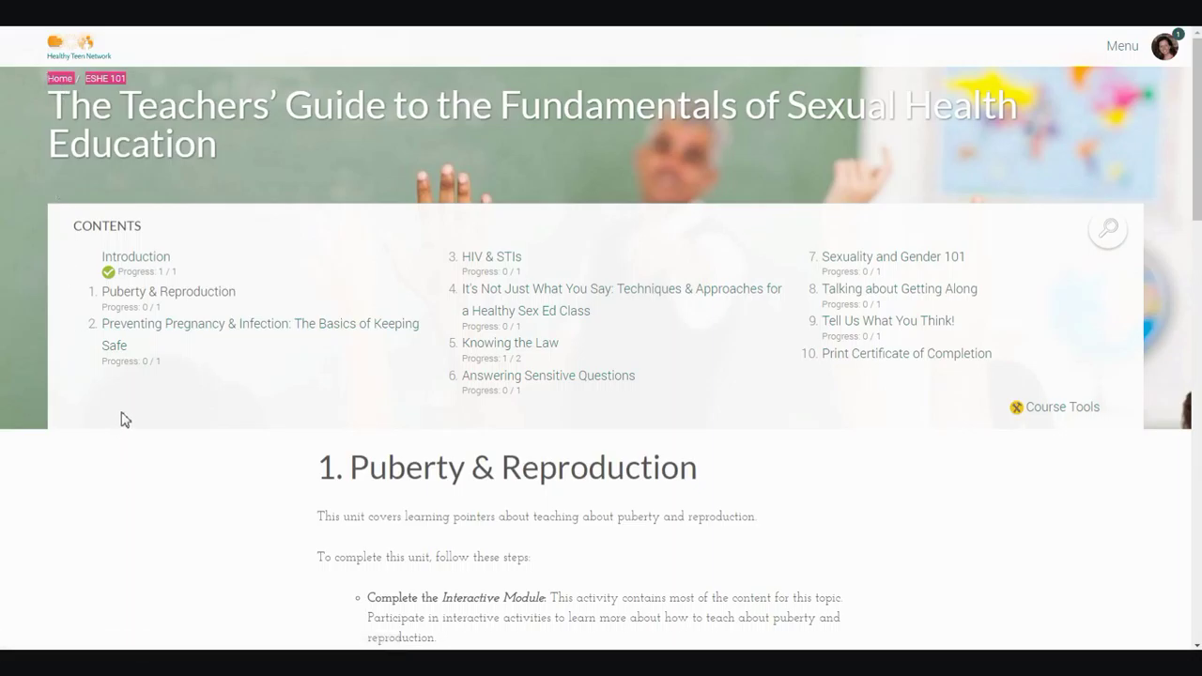
click(60, 79)
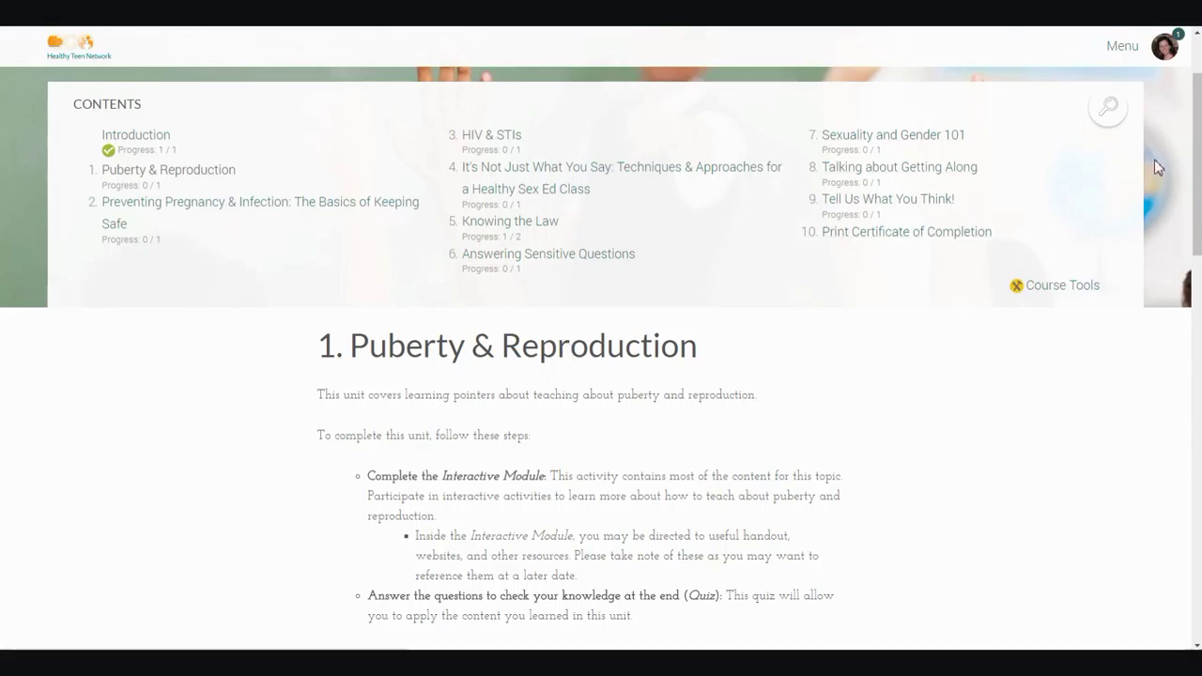
drag(1194, 161, 1185, 251)
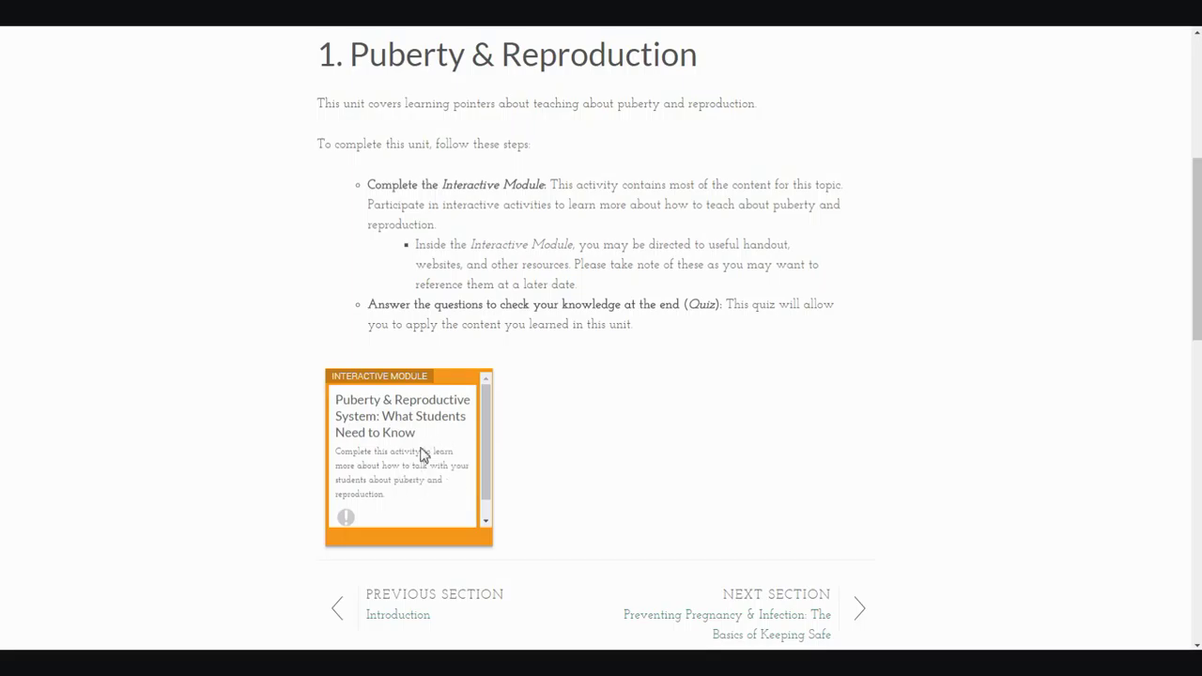
click(422, 455)
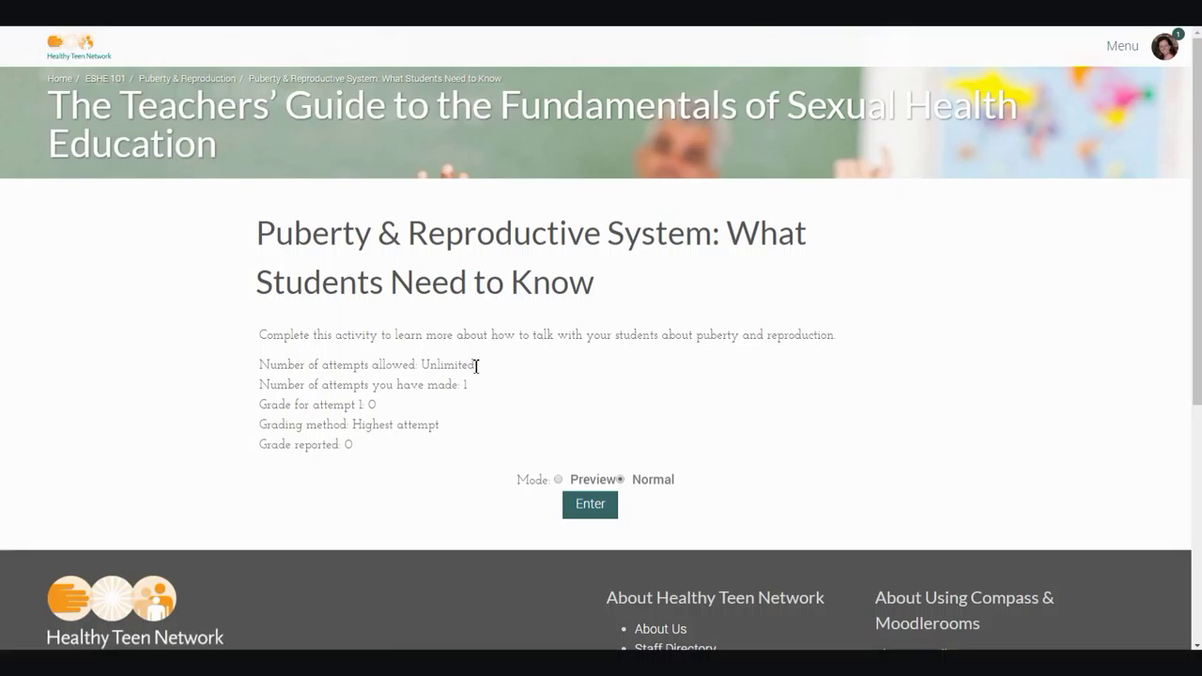
Launch the Puberty & Reproductive System module in Normal mode to its title slide
drag(443, 366, 472, 372)
click(473, 392)
click(601, 517)
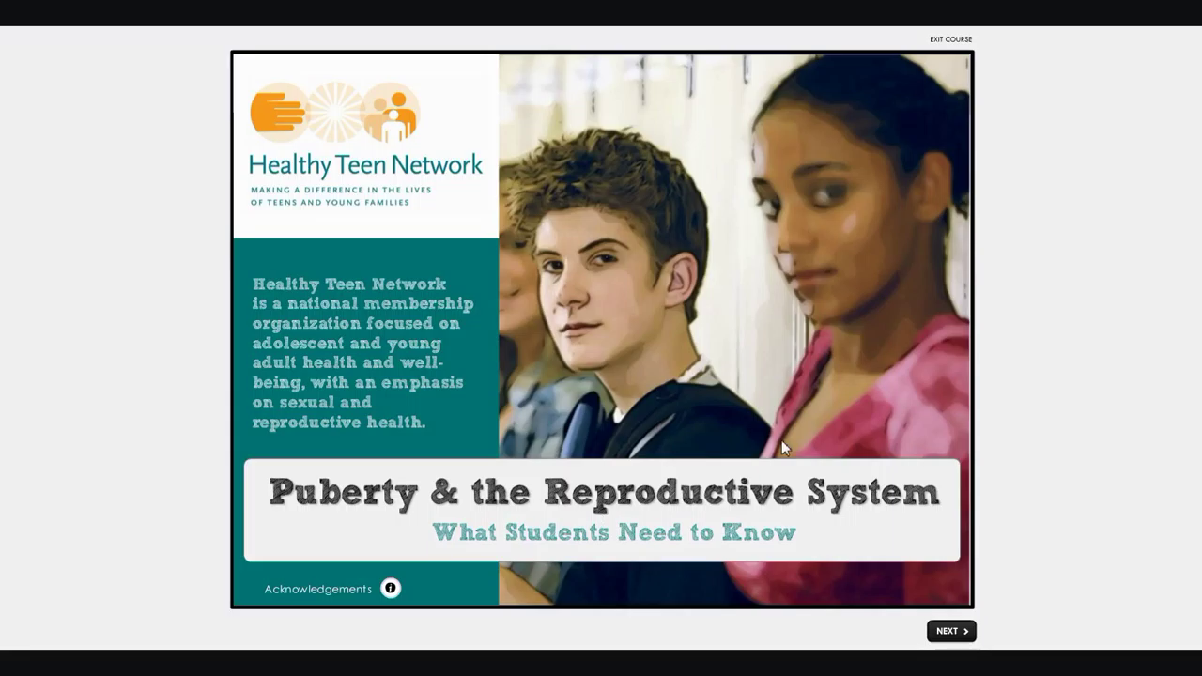
Advance past the title slide, enter a first name, and reach the module's main menu
click(955, 634)
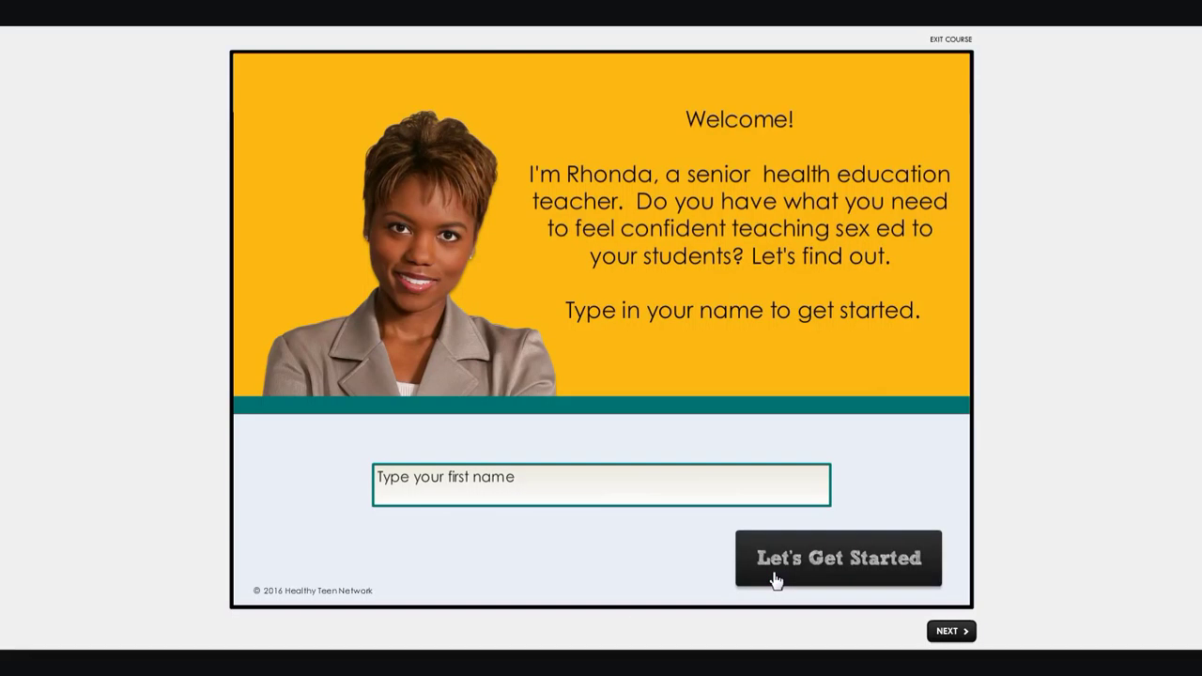
click(590, 479)
text(Gina)
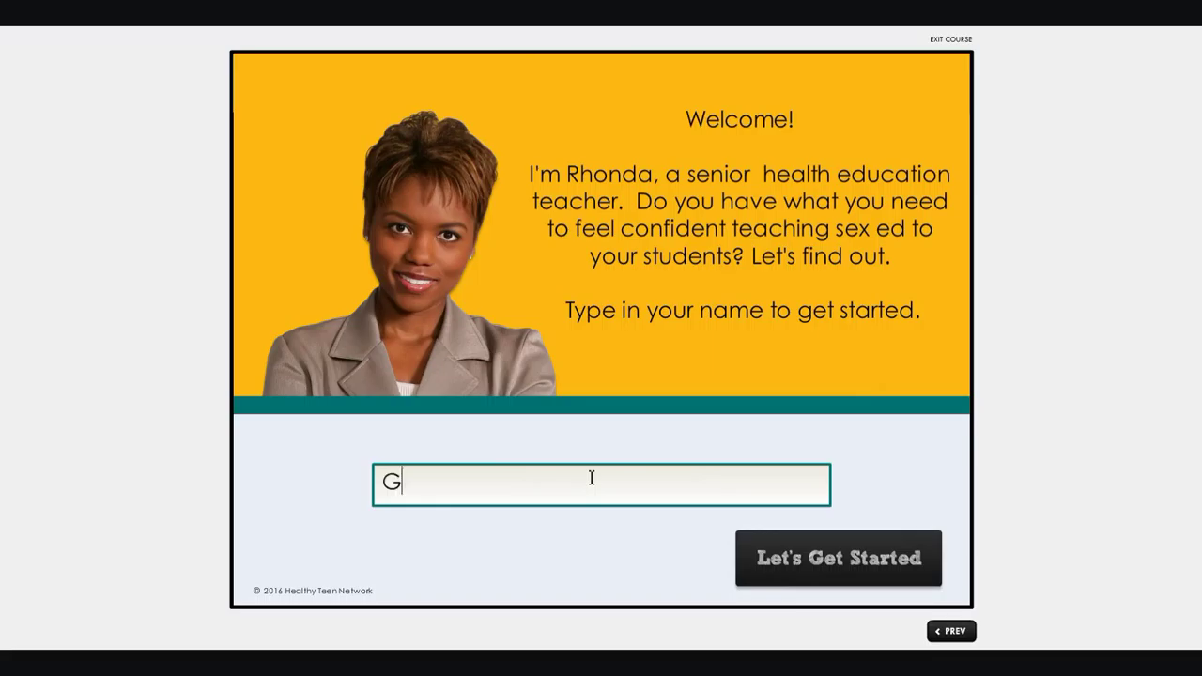
click(792, 558)
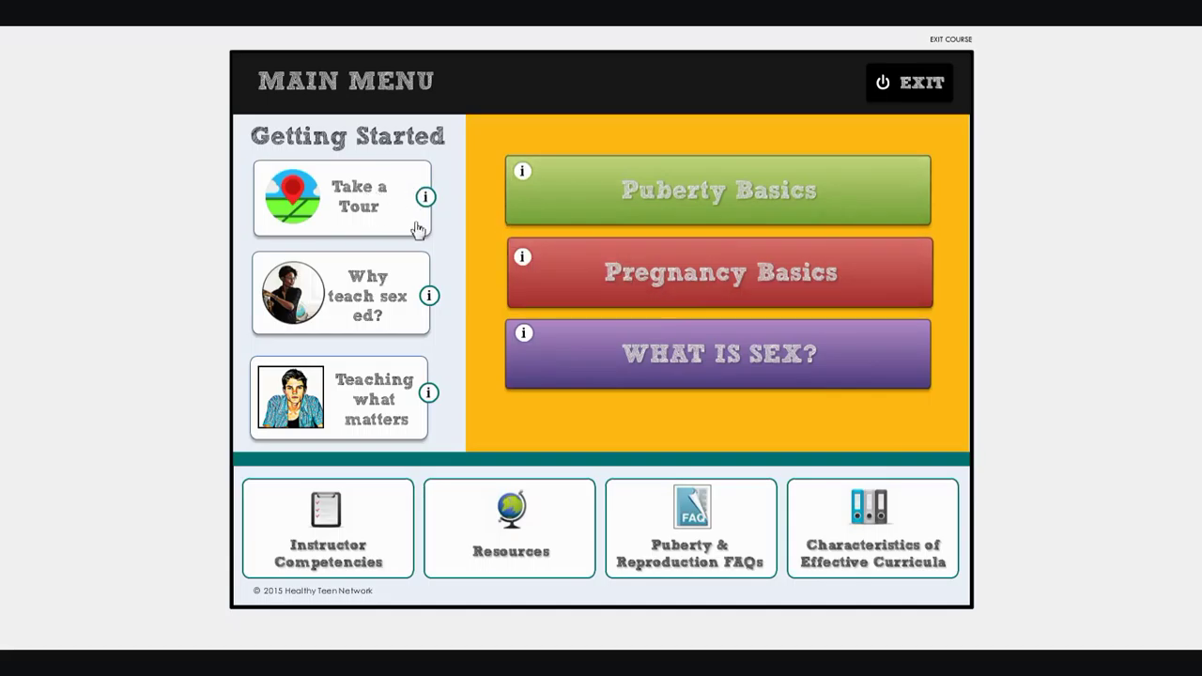
mouse_move(427, 208)
Exit to the course, relaunch the module in normal mode, advance one slide, then exit again
click(949, 41)
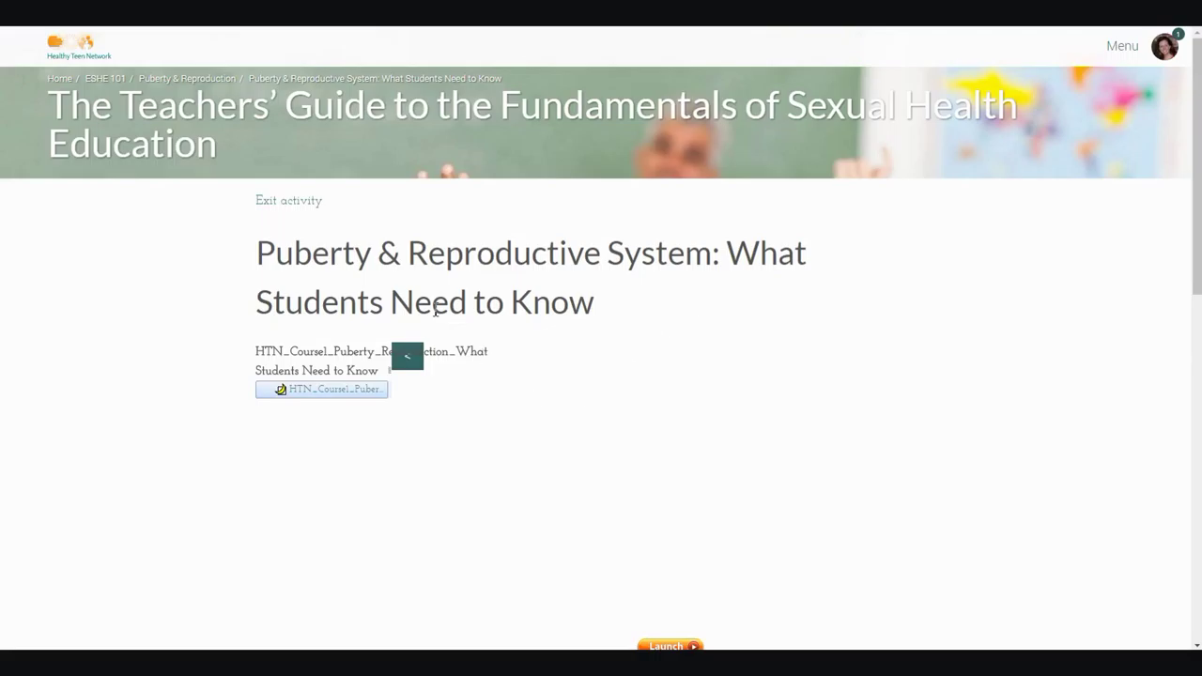
click(289, 202)
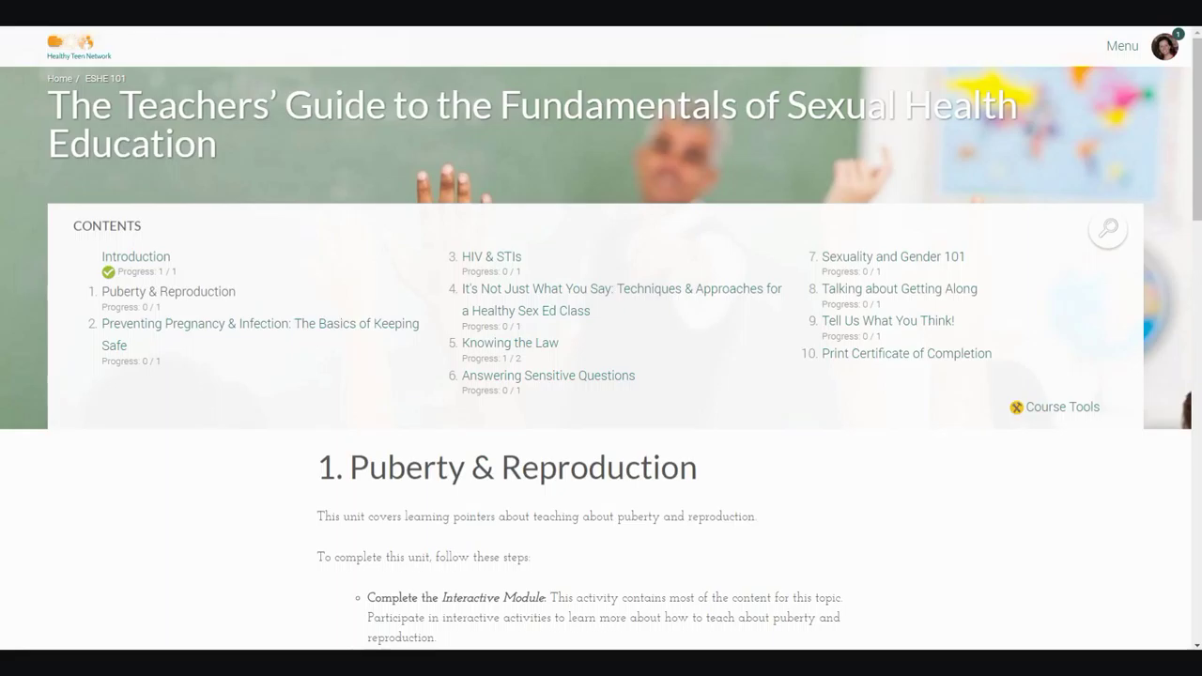
scroll(1171, 331, down, 5)
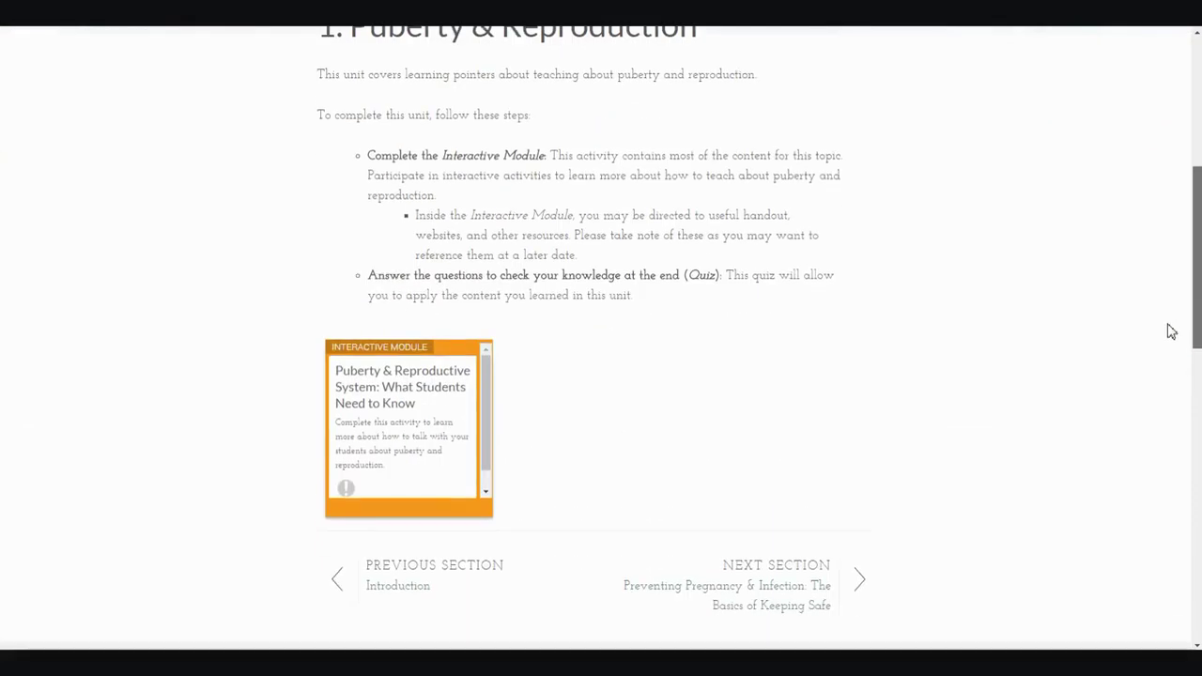
click(413, 419)
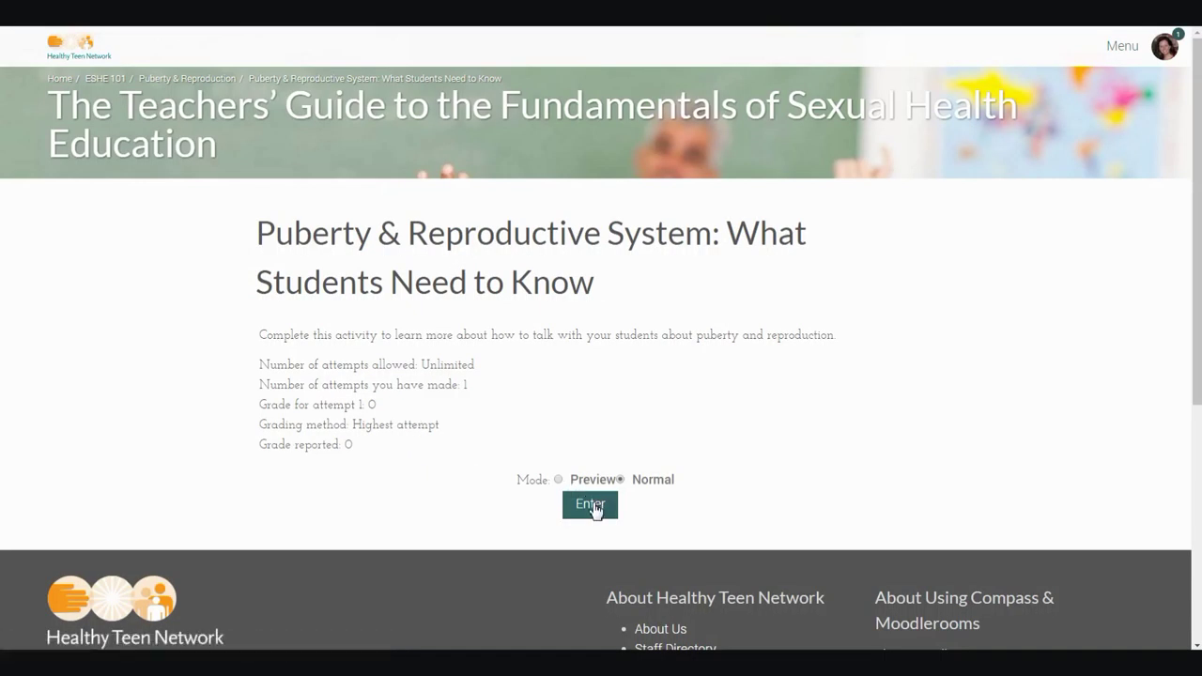
click(591, 505)
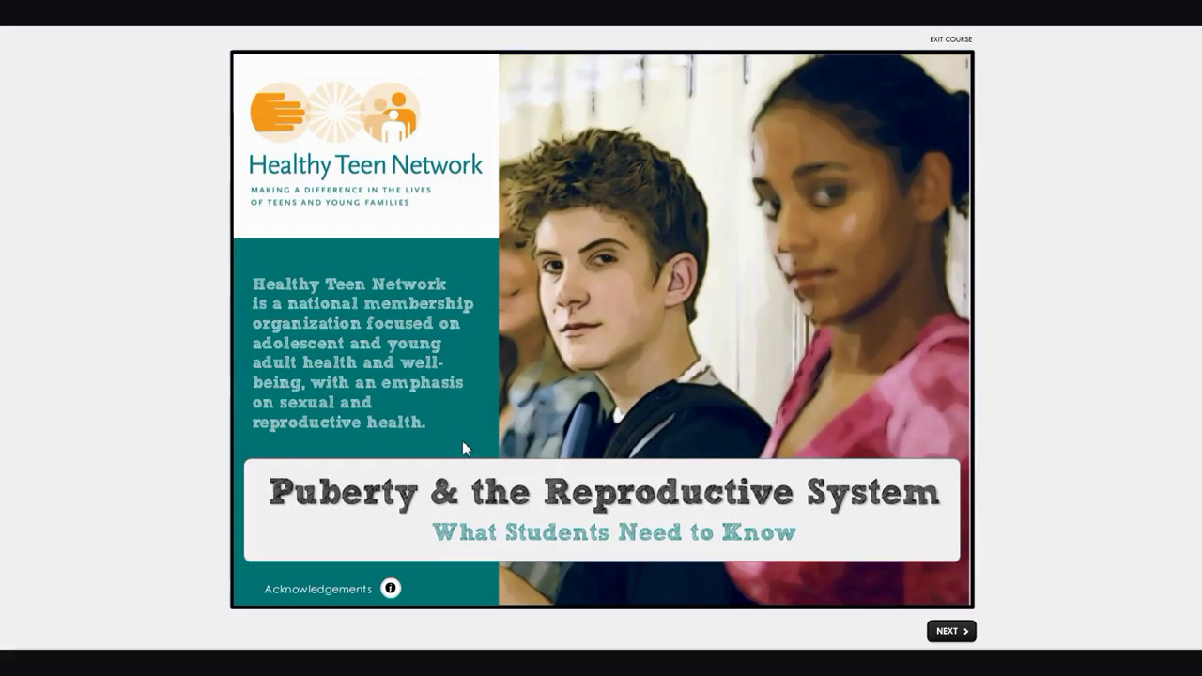
click(951, 634)
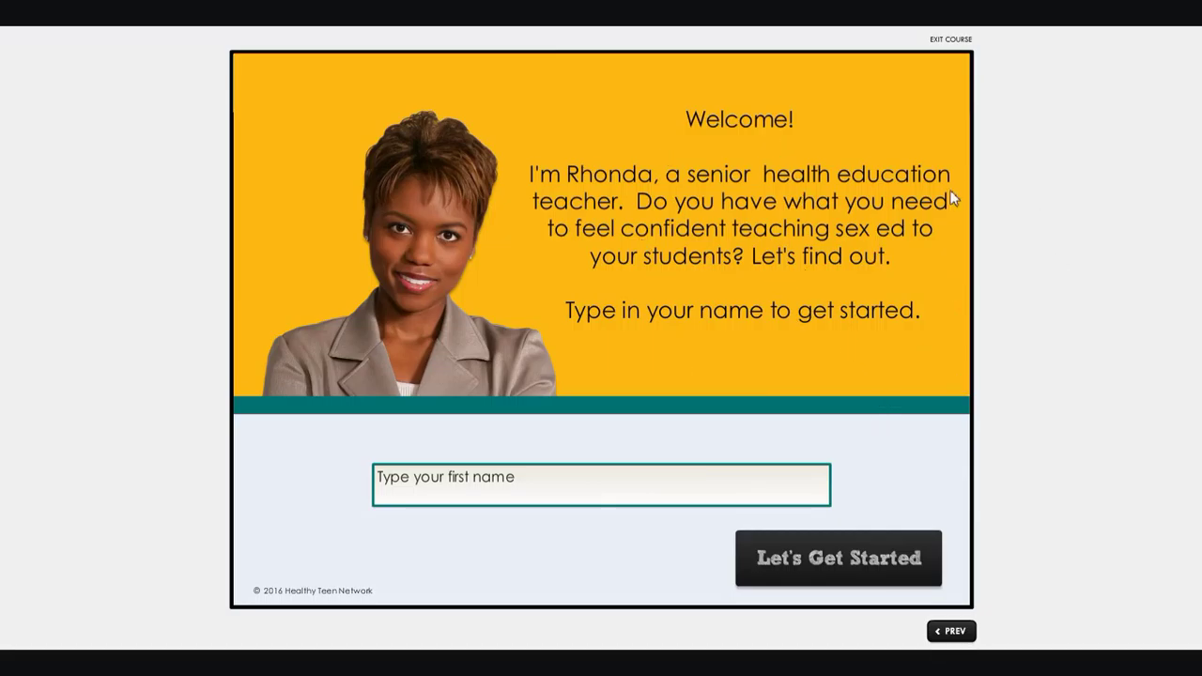
click(946, 41)
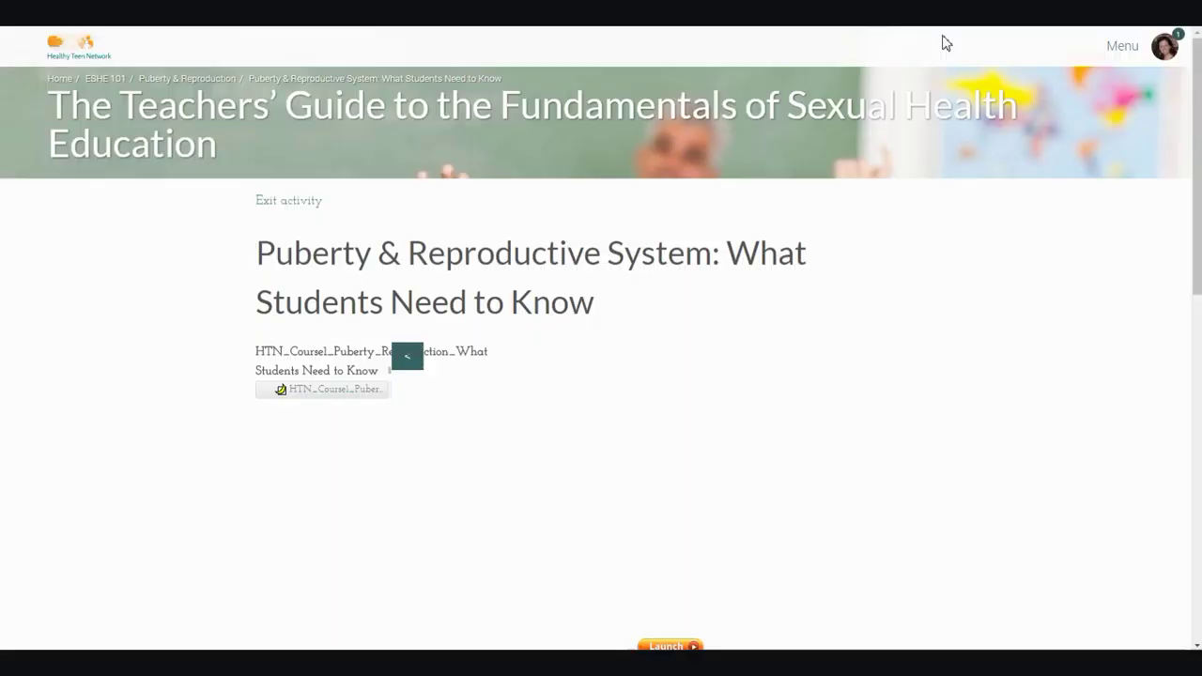
click(283, 203)
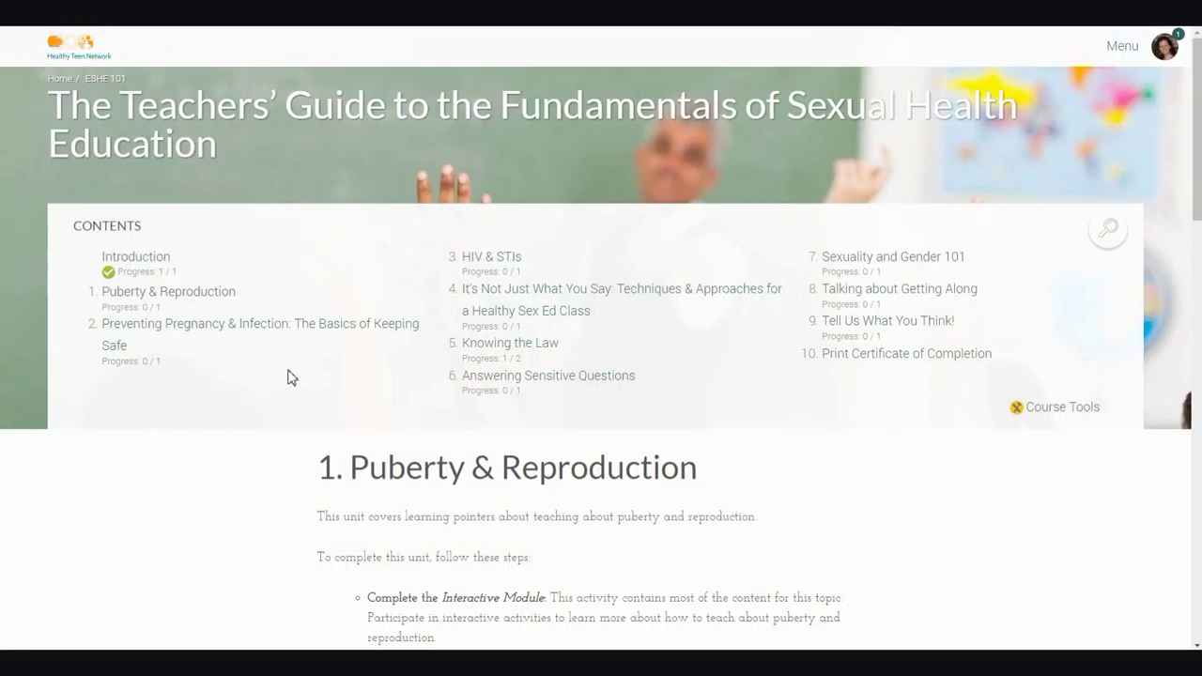
Show unit 5, Knowing the Law, from the Contents list and scroll to its activity cards
drag(162, 307, 104, 307)
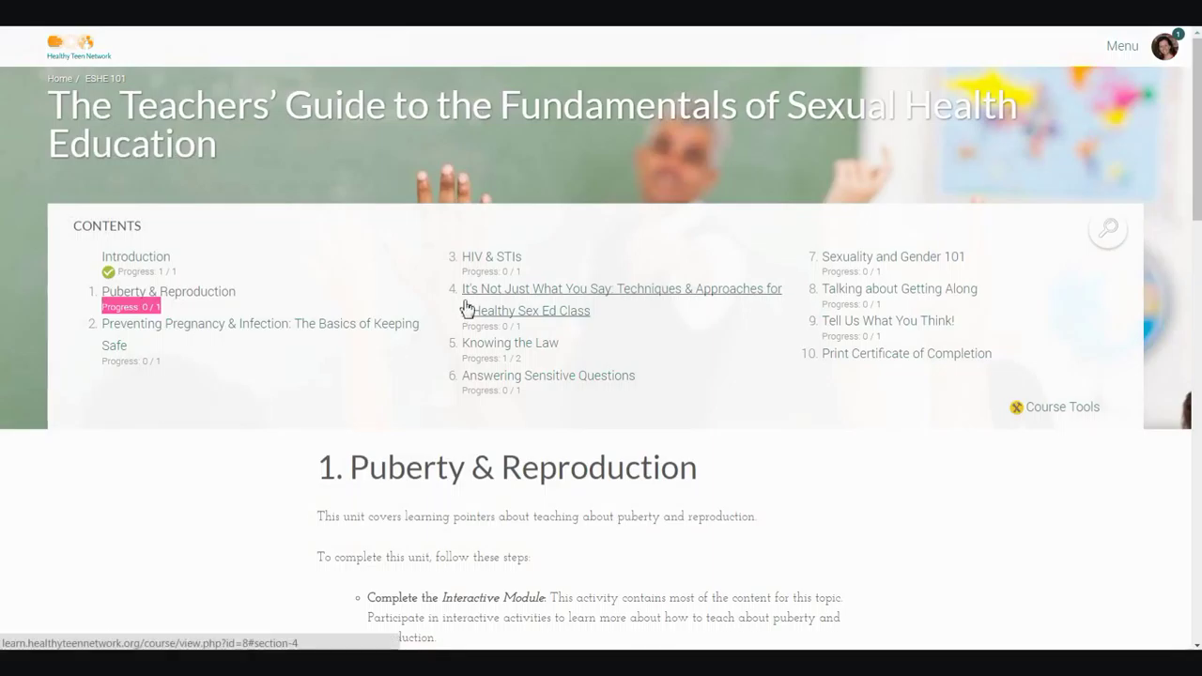
click(515, 348)
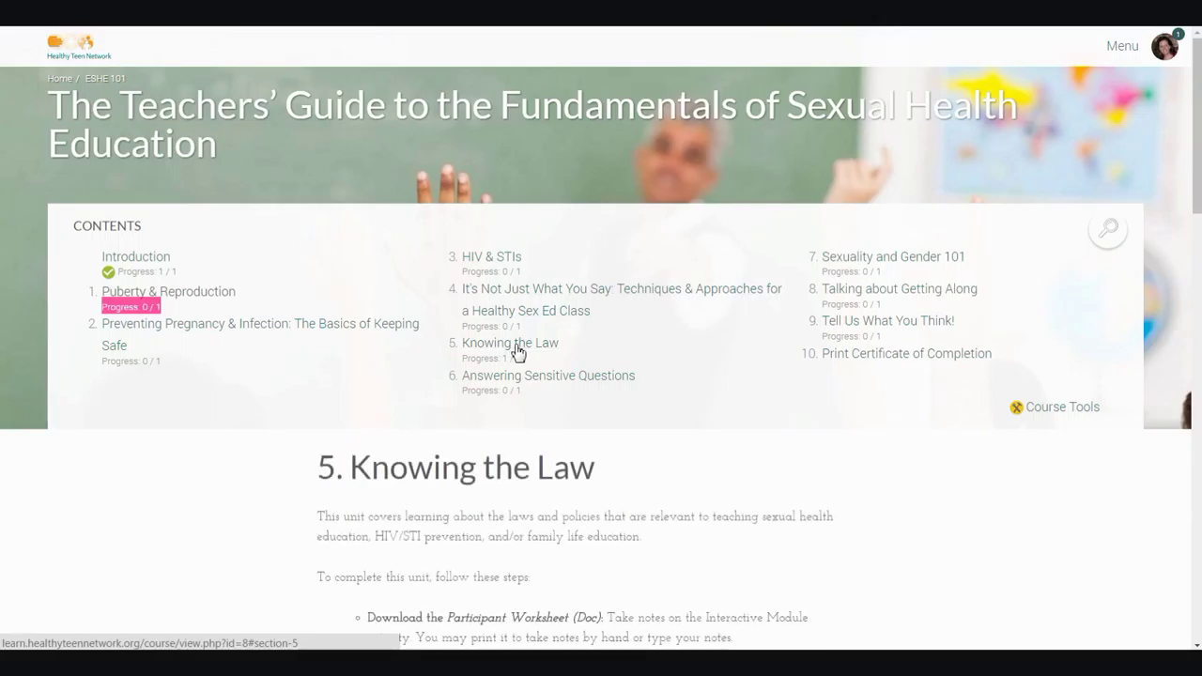
scroll(1179, 246, down, 2)
scroll(1179, 281, down, 4)
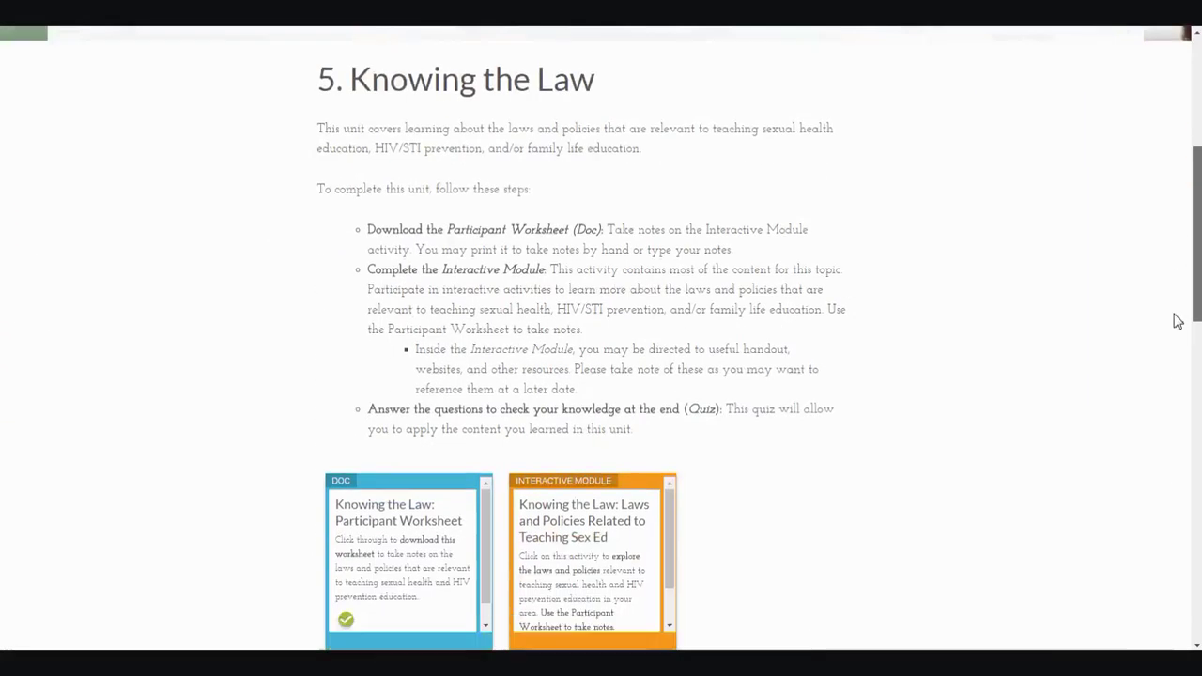
drag(673, 427, 671, 482)
mouse_move(531, 512)
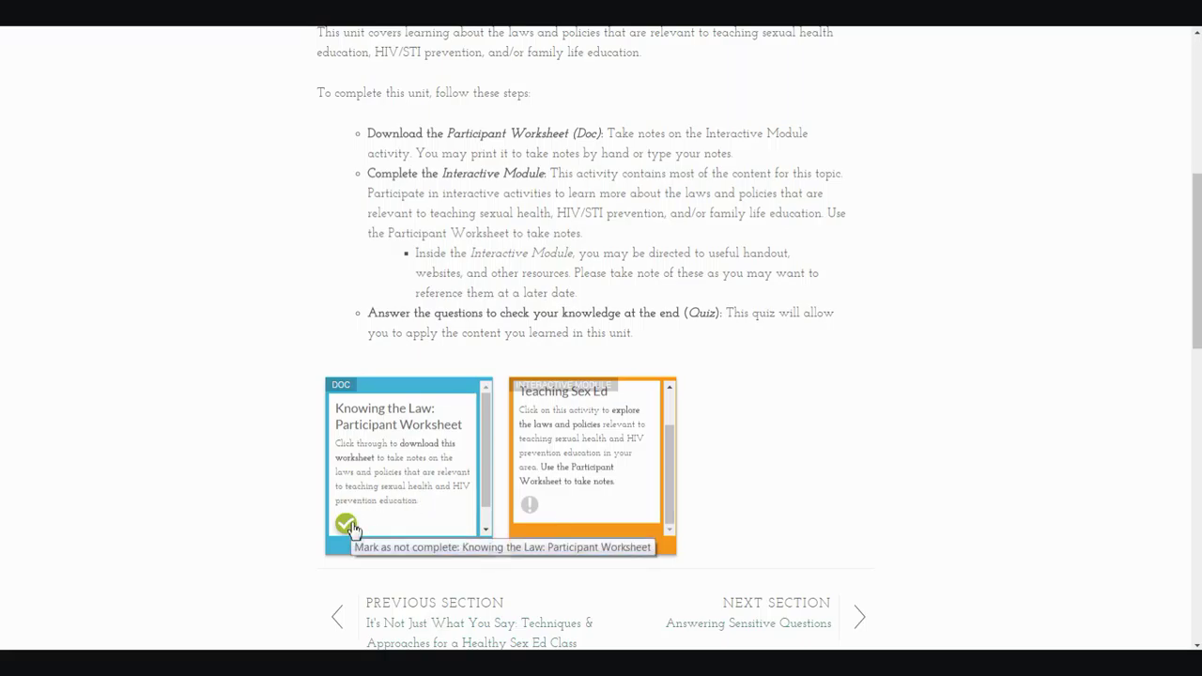
Return to the Introduction unit and bring the completed instructor Bio card into view
scroll(1188, 187, up, 5)
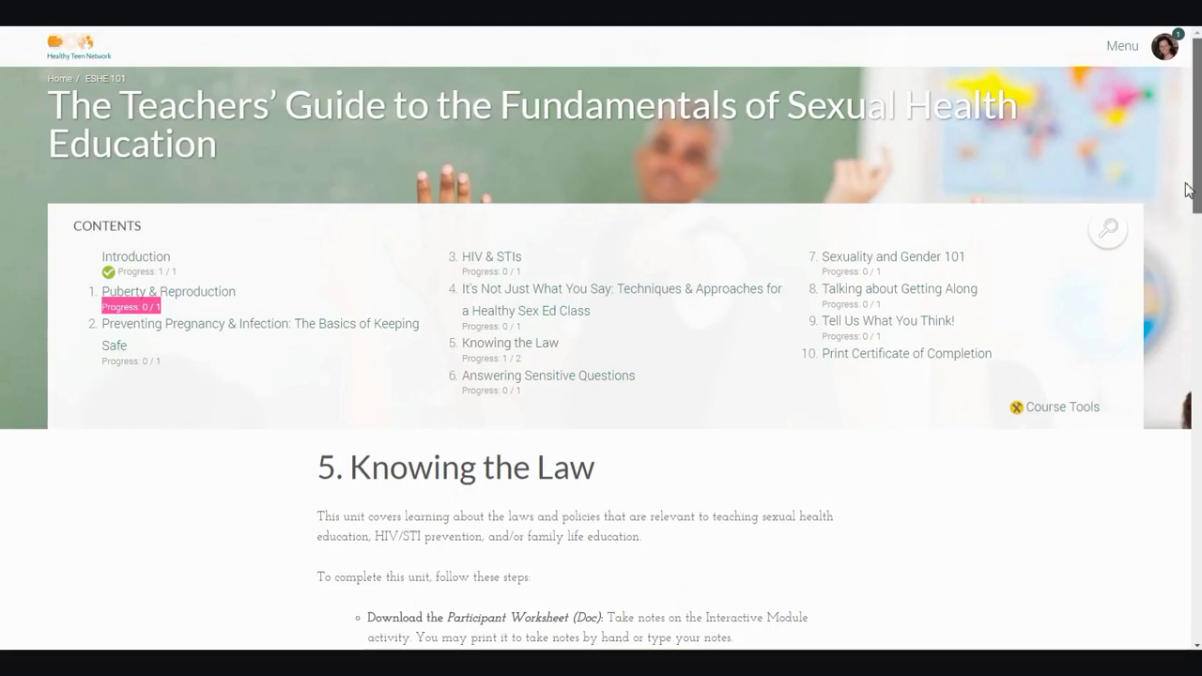
click(128, 258)
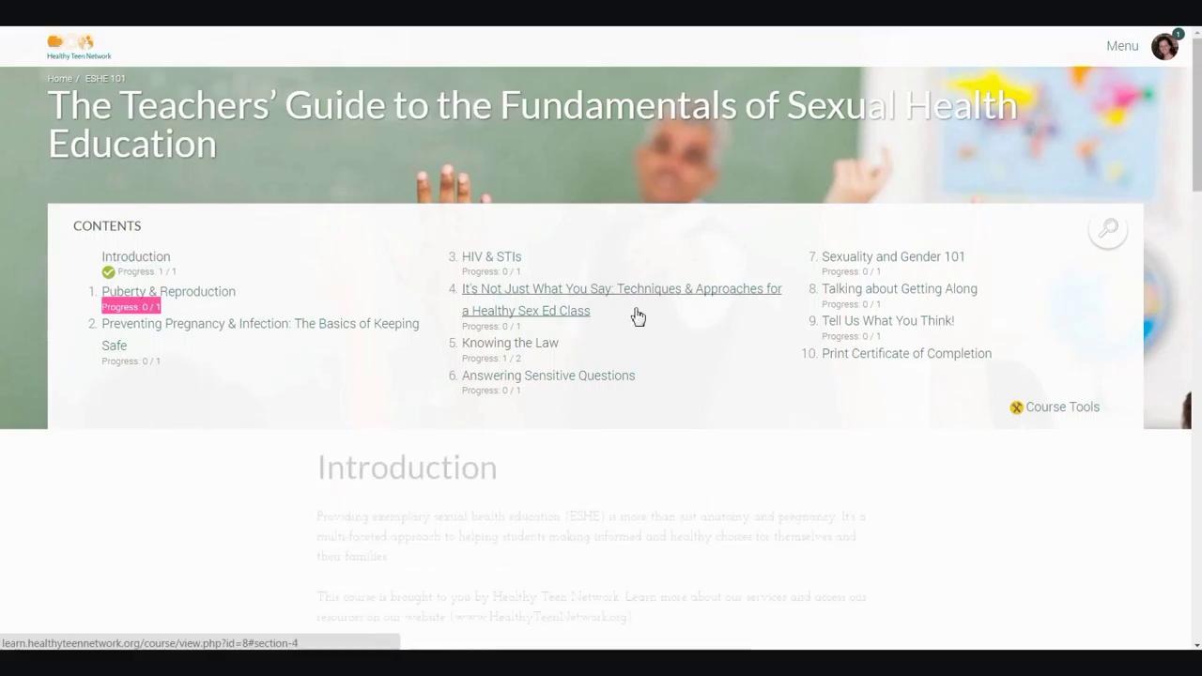
drag(1195, 131, 1198, 328)
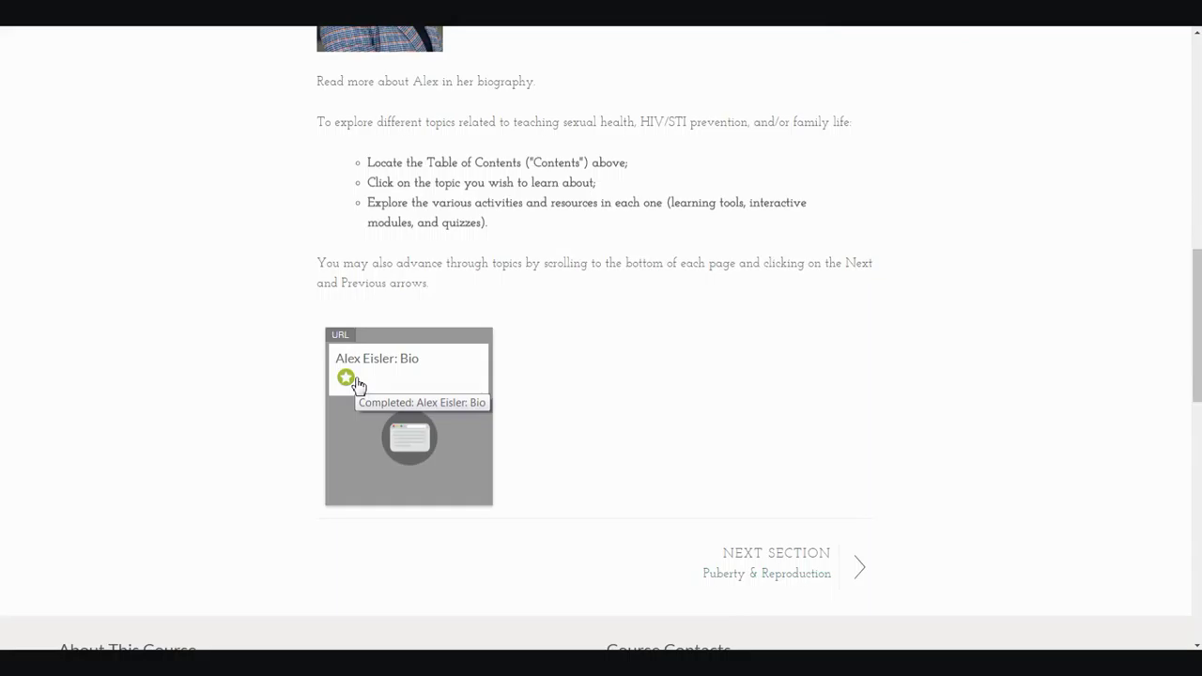
Jump to the ESHE 101 Course Tools section showing course badges, calendar and activity stream
drag(1194, 349, 1165, 136)
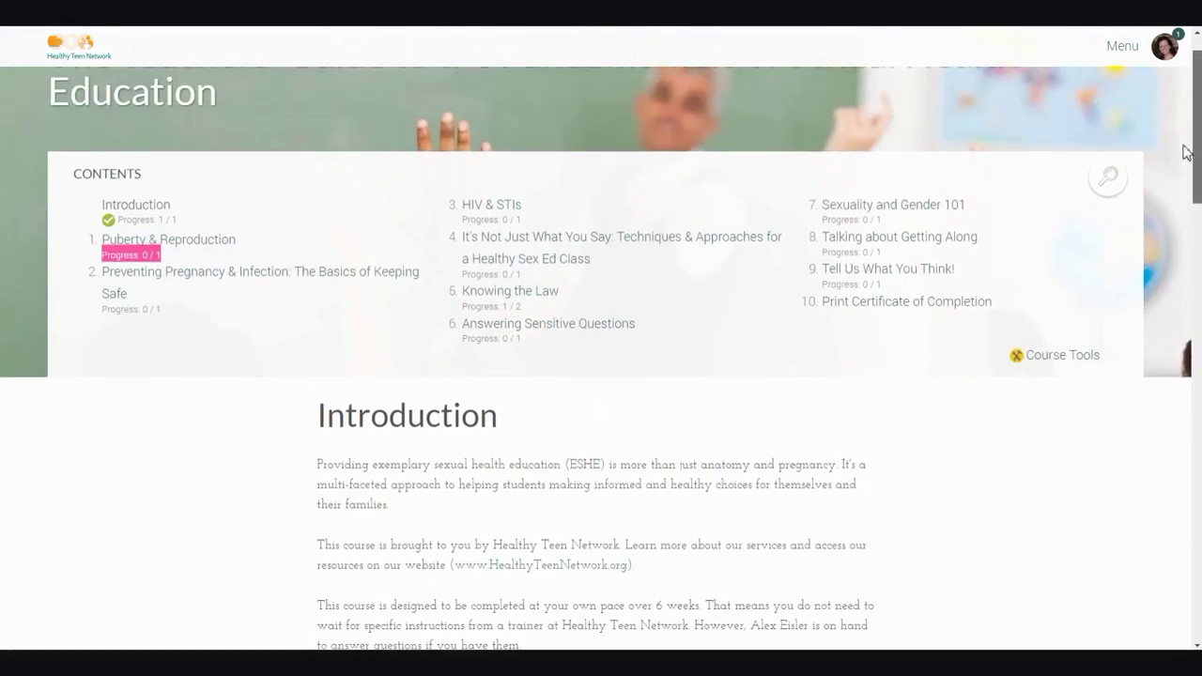
click(1050, 356)
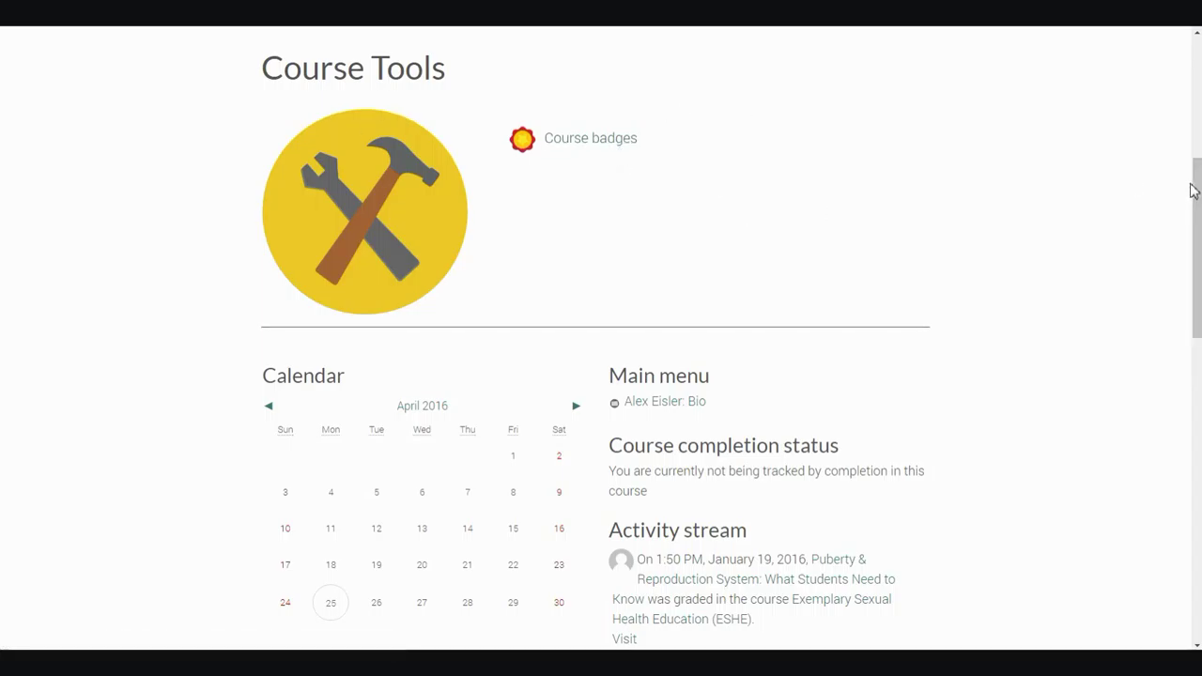
drag(1197, 182, 1182, 42)
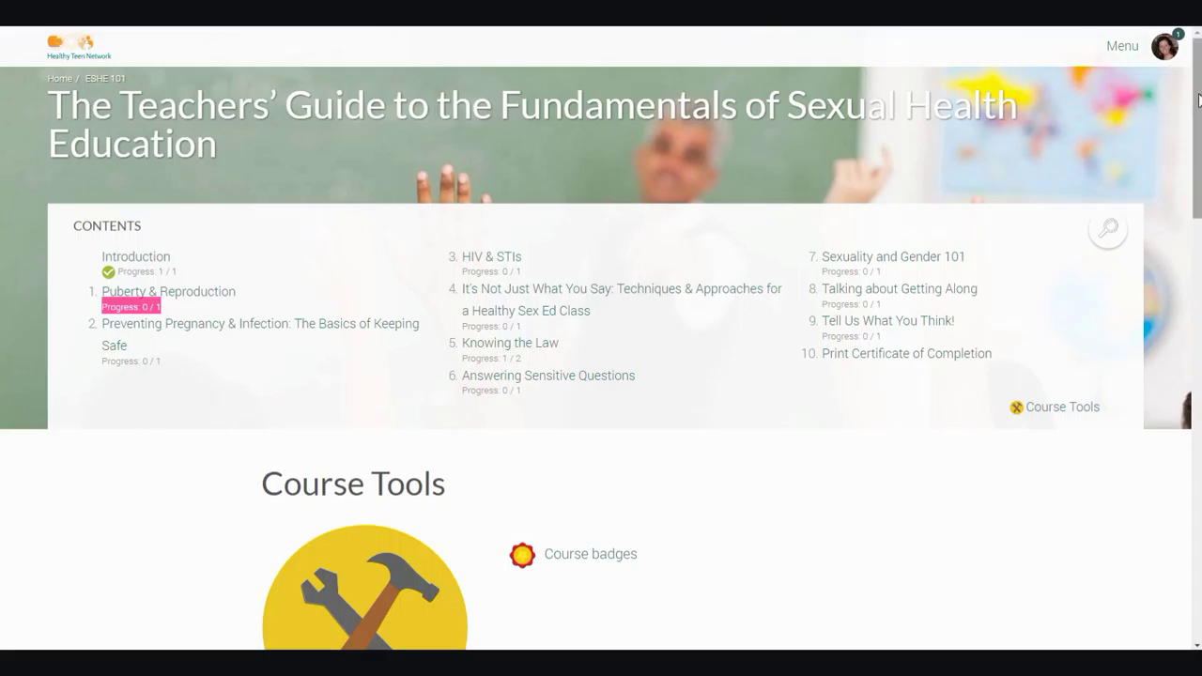
Scroll down to the Help & Support footer with contact details and support links
scroll(1185, 331, down, 5)
scroll(1185, 330, down, 10)
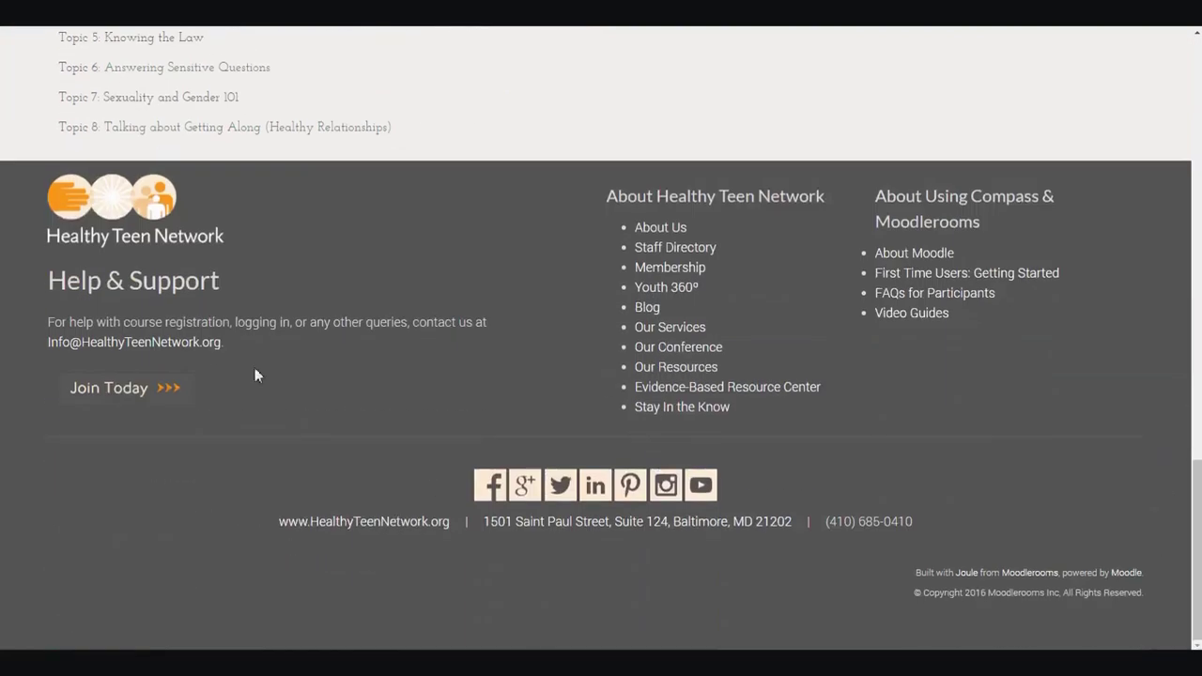